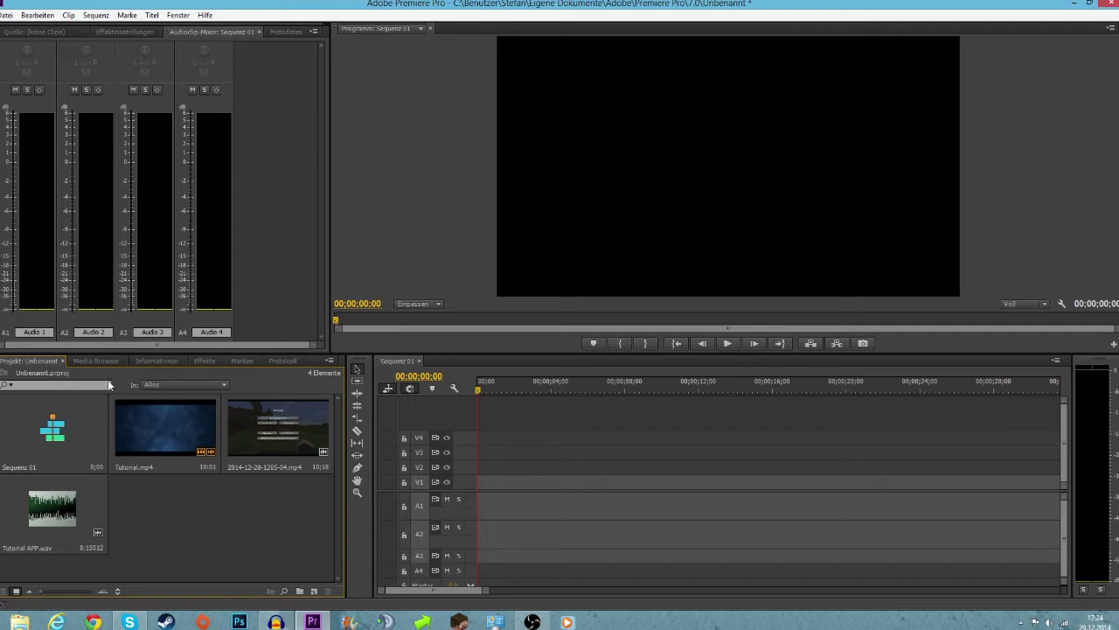
pyautogui.rightClick(179, 515)
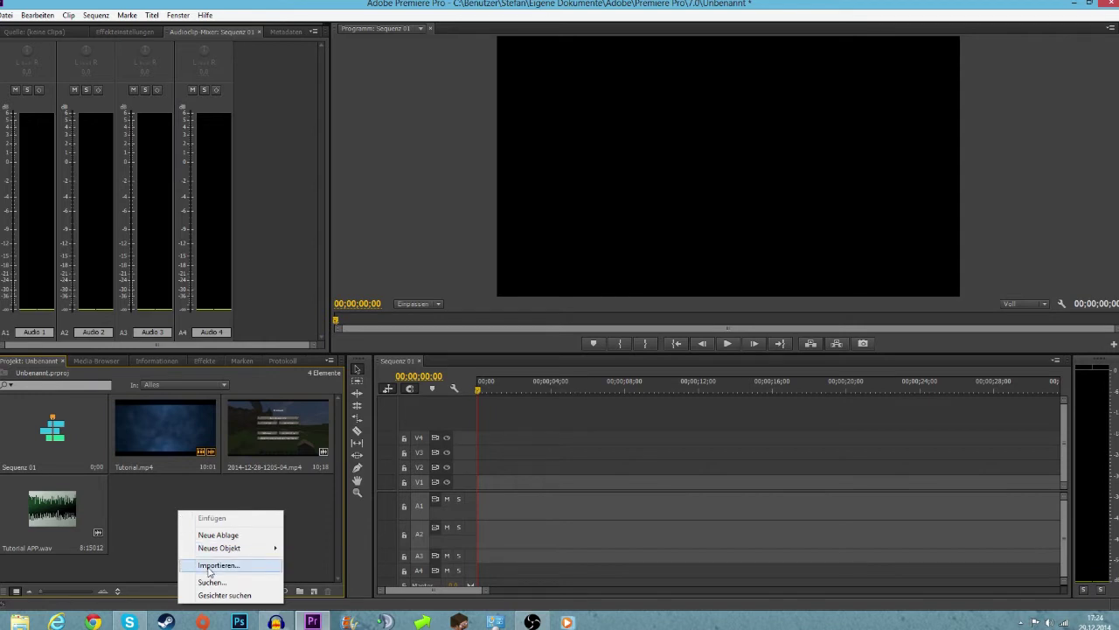
pyautogui.click(148, 529)
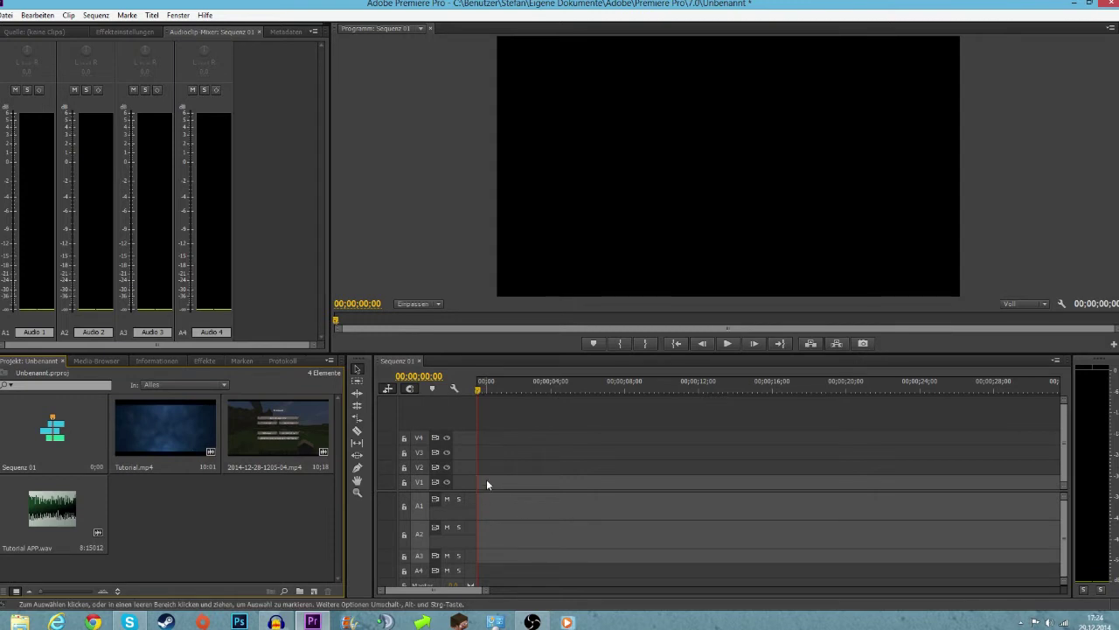
pyautogui.click(279, 433)
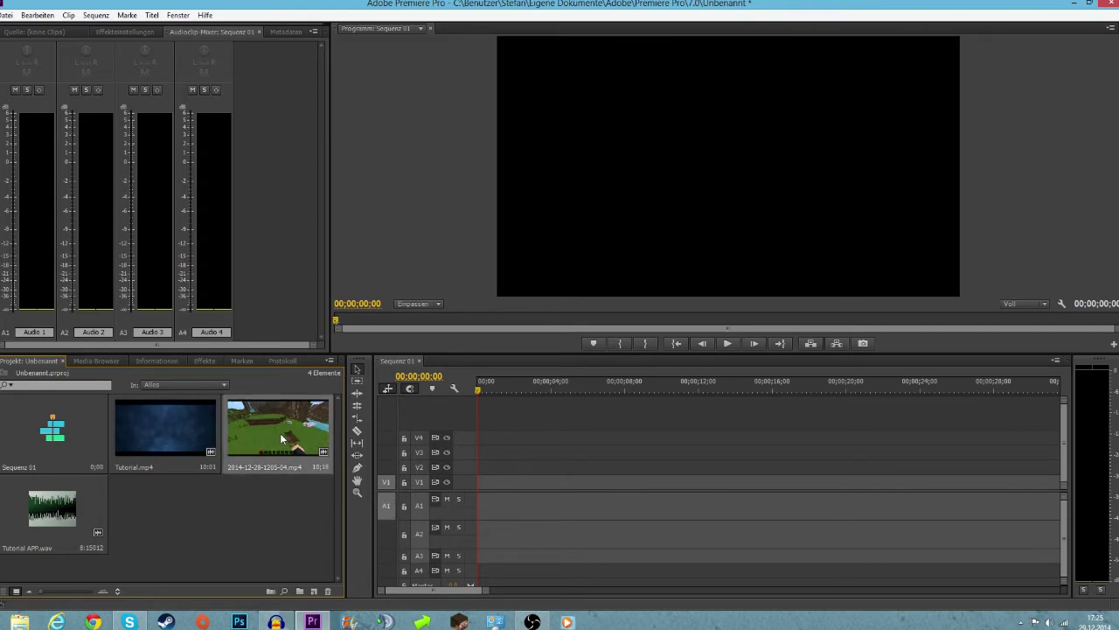
pyautogui.click(280, 433)
pyautogui.click(293, 468)
pyautogui.moveTo(276, 432); pyautogui.dragTo(484, 492)
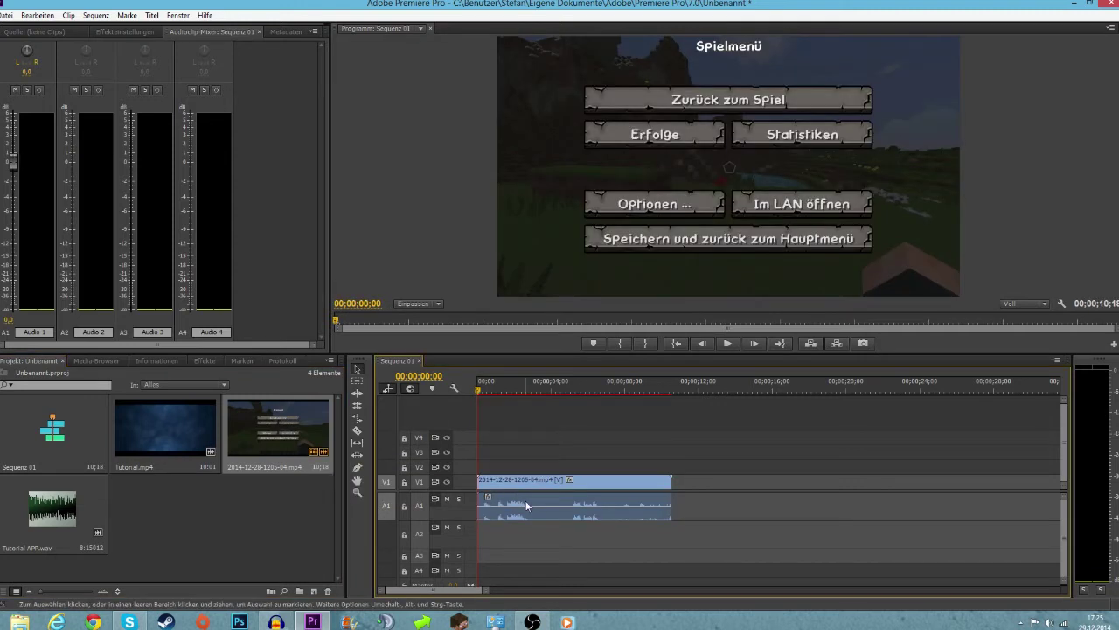
pyautogui.click(557, 190)
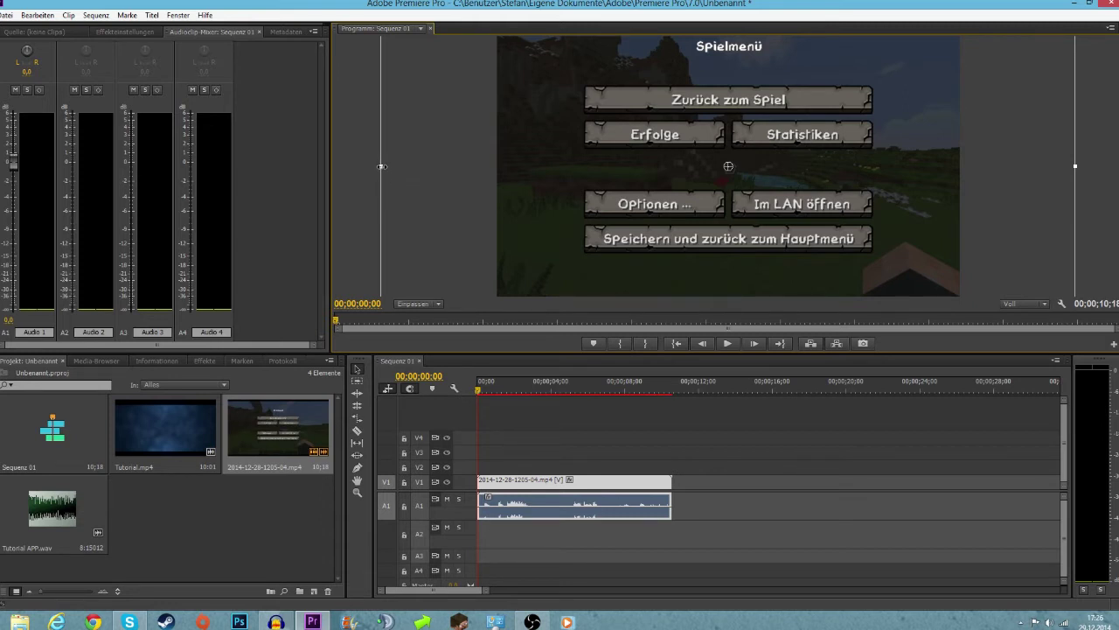
# Drag the left bounding-box handle inward until the Minecraft video fits inside the frame.
pyautogui.moveTo(382, 166); pyautogui.dragTo(448, 175)
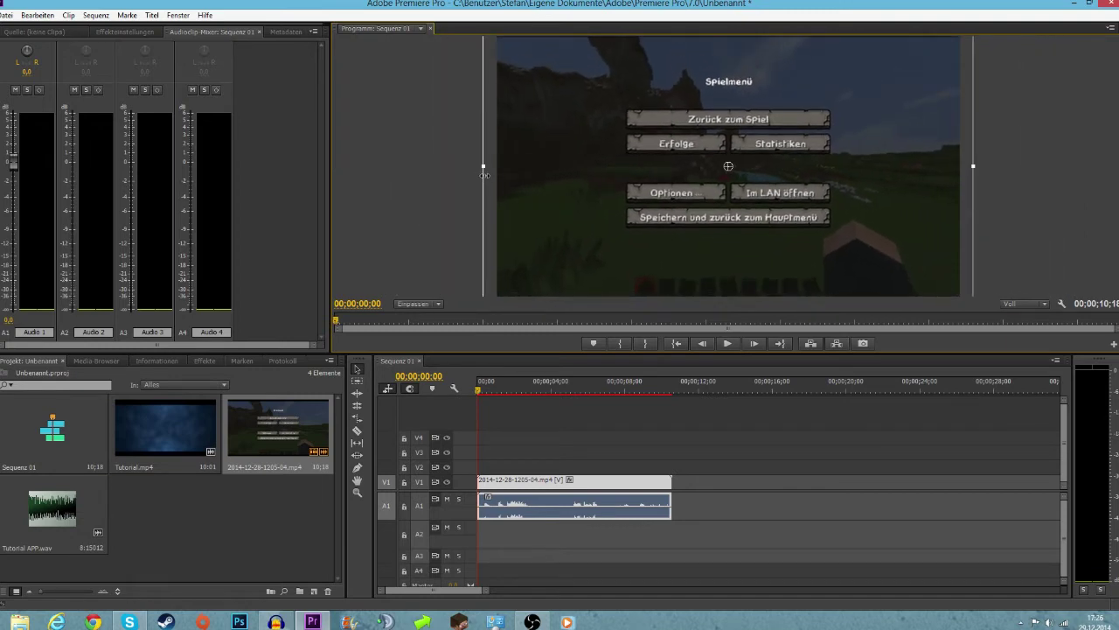
pyautogui.moveTo(448, 175); pyautogui.dragTo(496, 175)
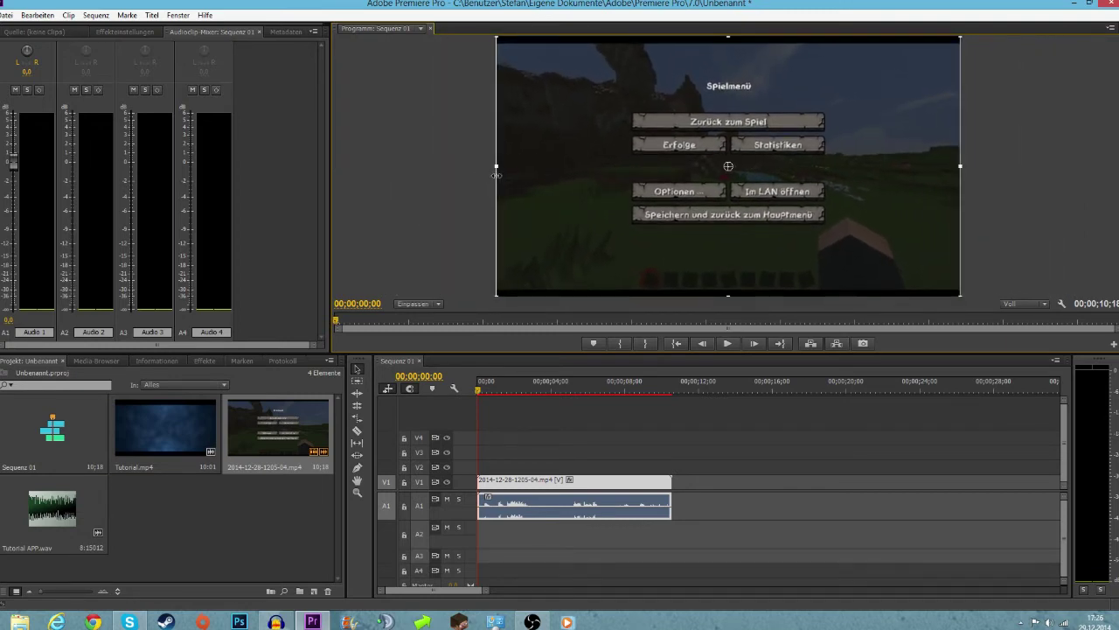
pyautogui.moveTo(496, 174); pyautogui.dragTo(498, 174)
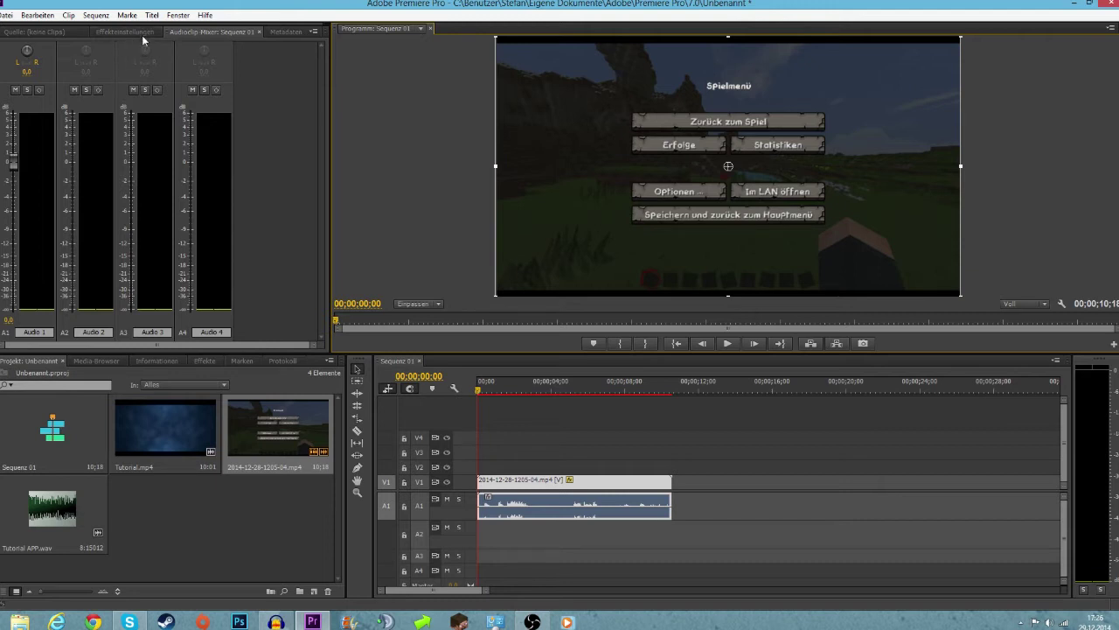
# Untick uniform scaling and set scale height 71.2 and width 67.2, then select Tutorial APP.wav.
pyautogui.click(119, 35)
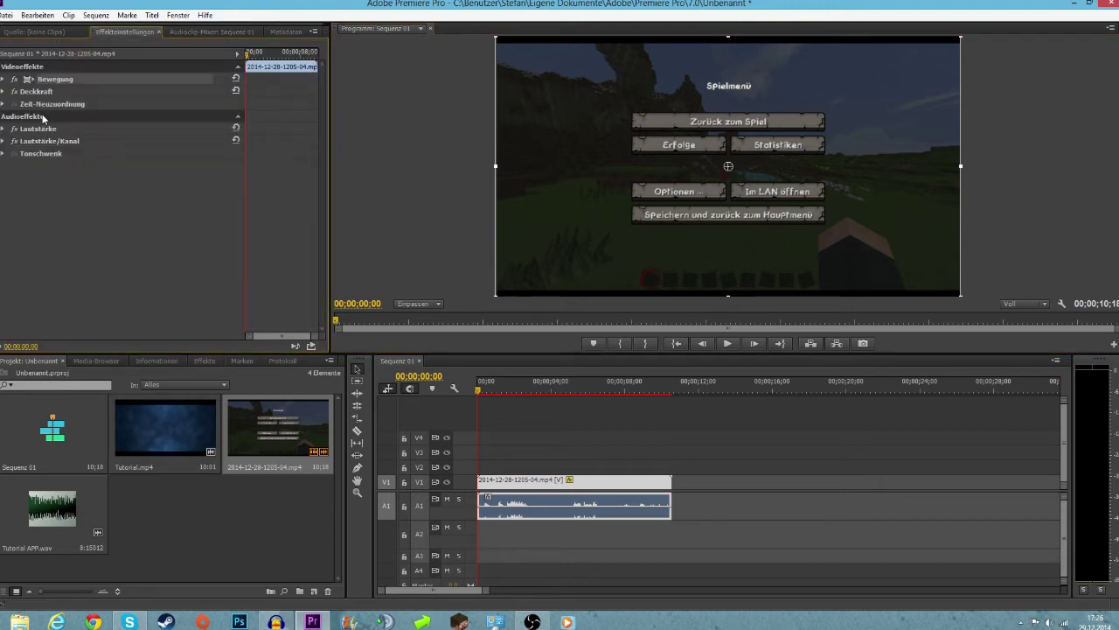
pyautogui.click(3, 79)
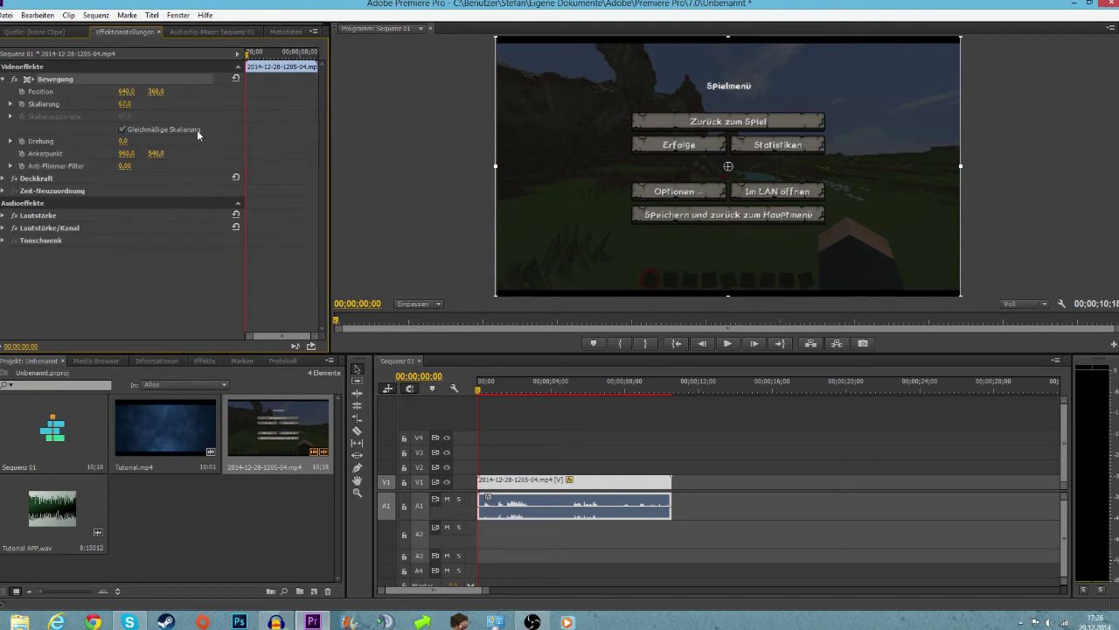
pyautogui.click(122, 129)
pyautogui.moveTo(731, 294); pyautogui.dragTo(724, 302)
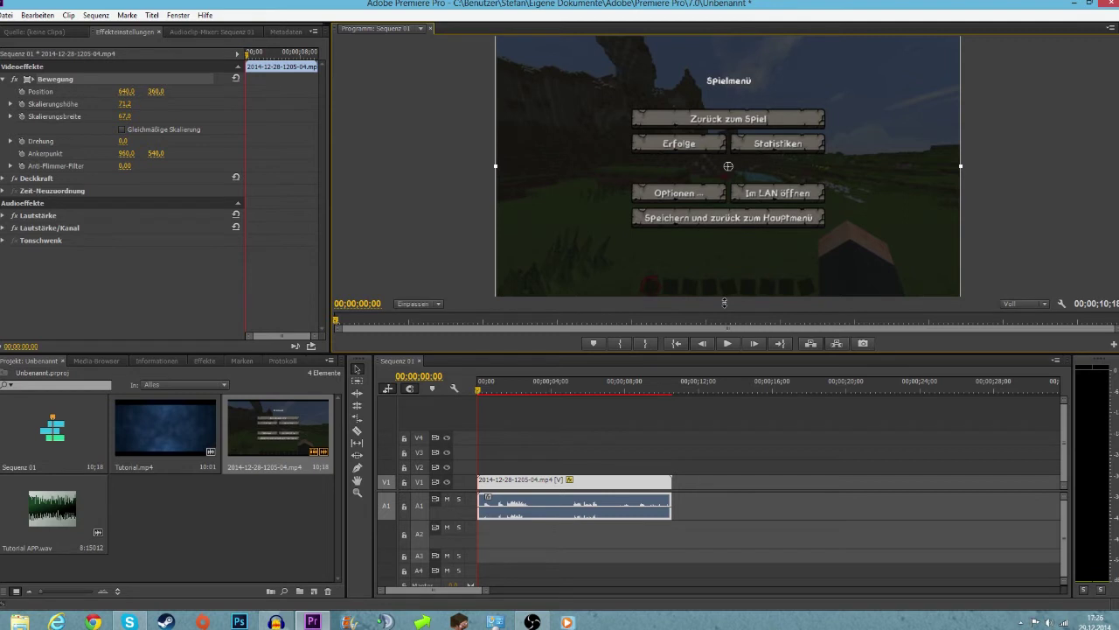
pyautogui.moveTo(498, 164); pyautogui.dragTo(496, 164)
pyautogui.moveTo(496, 164); pyautogui.dragTo(498, 164)
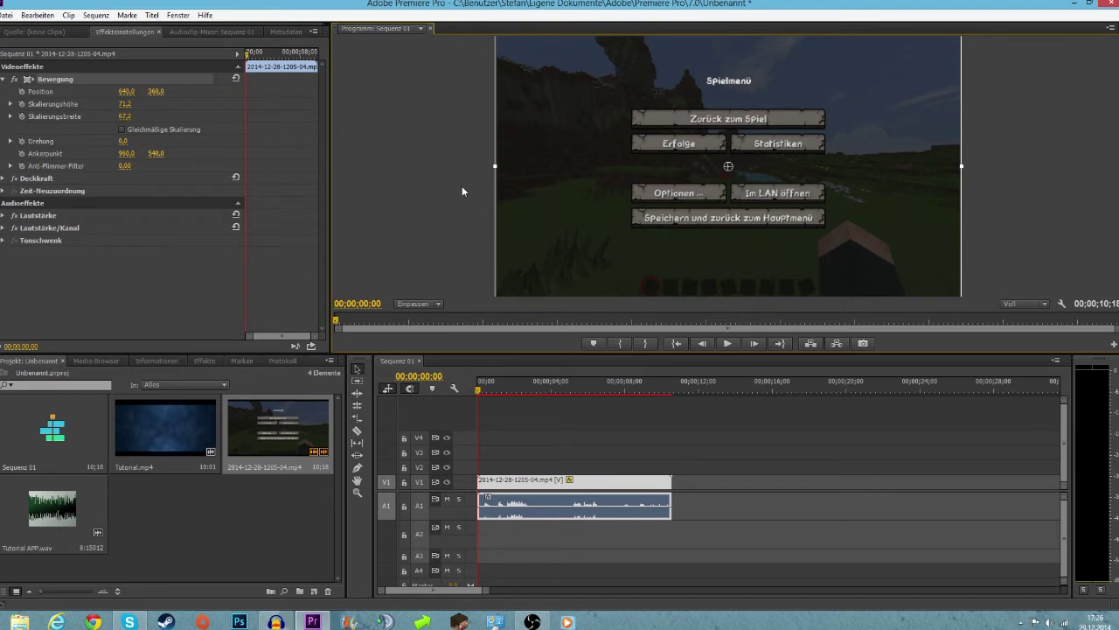
pyautogui.click(463, 191)
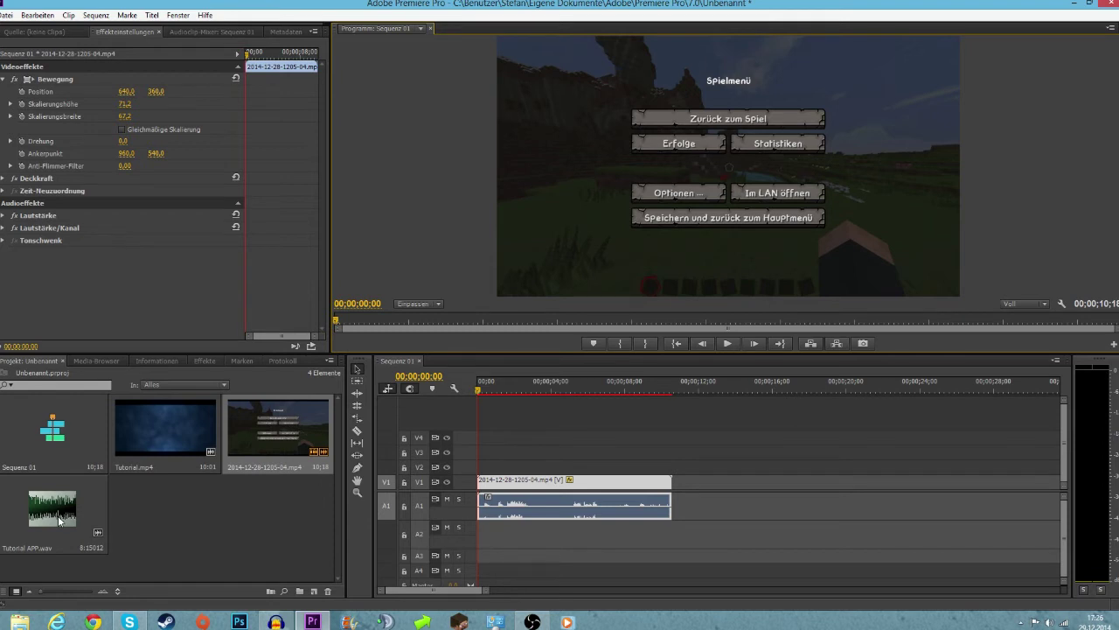
pyautogui.moveTo(42, 549)
pyautogui.click(59, 516)
# Put Tutorial APP.wav on A2, trim its start slightly, and cut its end back to about 7 seconds.
pyautogui.moveTo(259, 524); pyautogui.dragTo(488, 534)
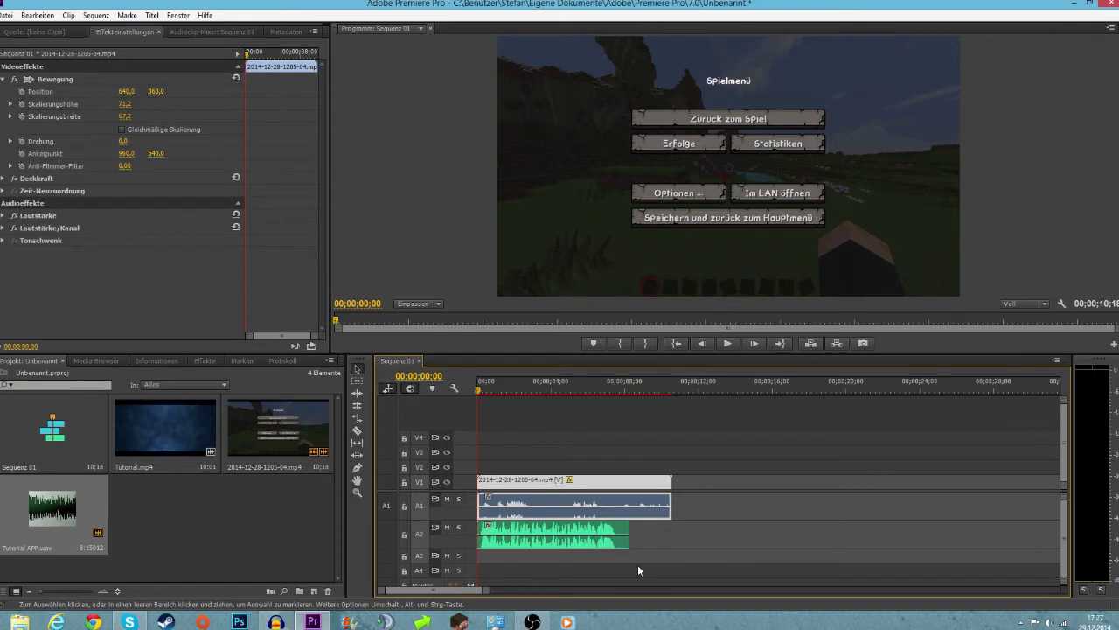
pyautogui.moveTo(486, 589); pyautogui.dragTo(437, 589)
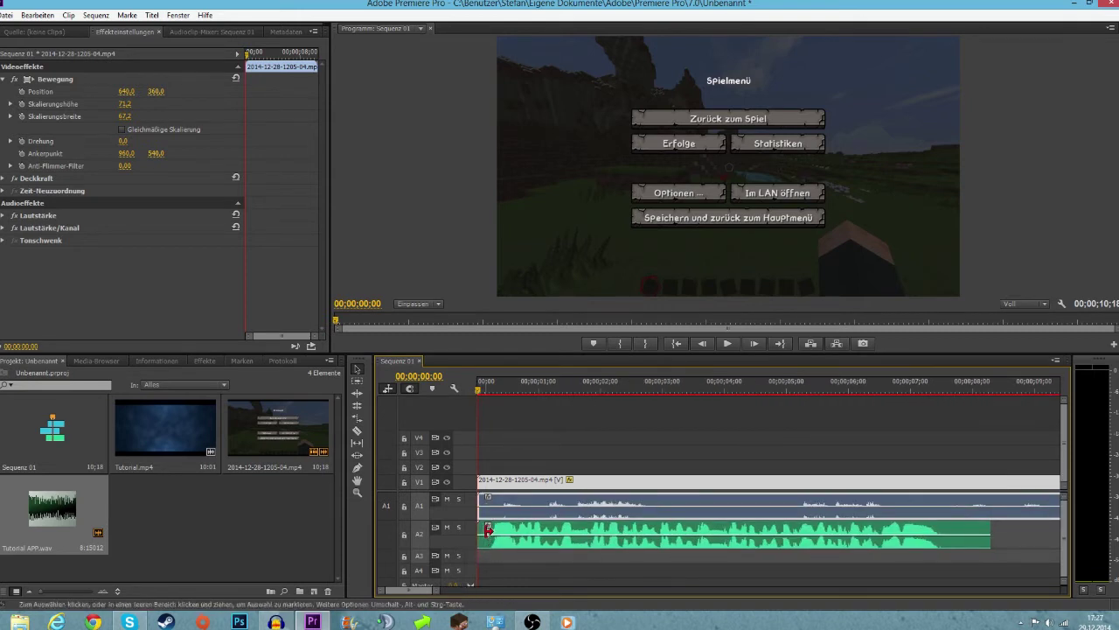
pyautogui.moveTo(484, 528); pyautogui.dragTo(483, 527)
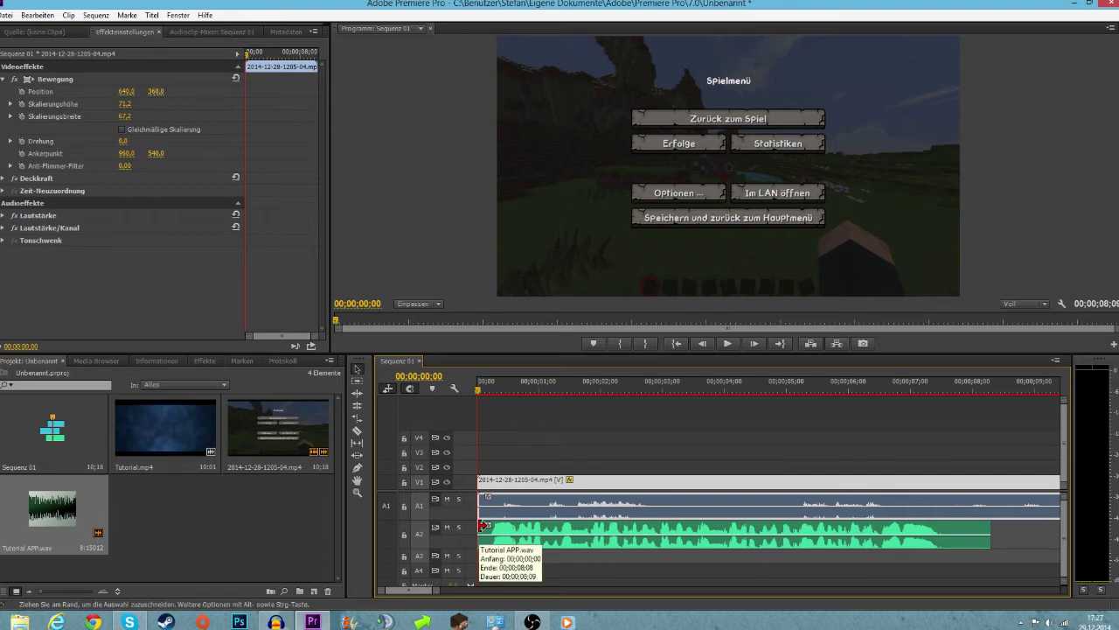
pyautogui.moveTo(483, 525); pyautogui.dragTo(489, 525)
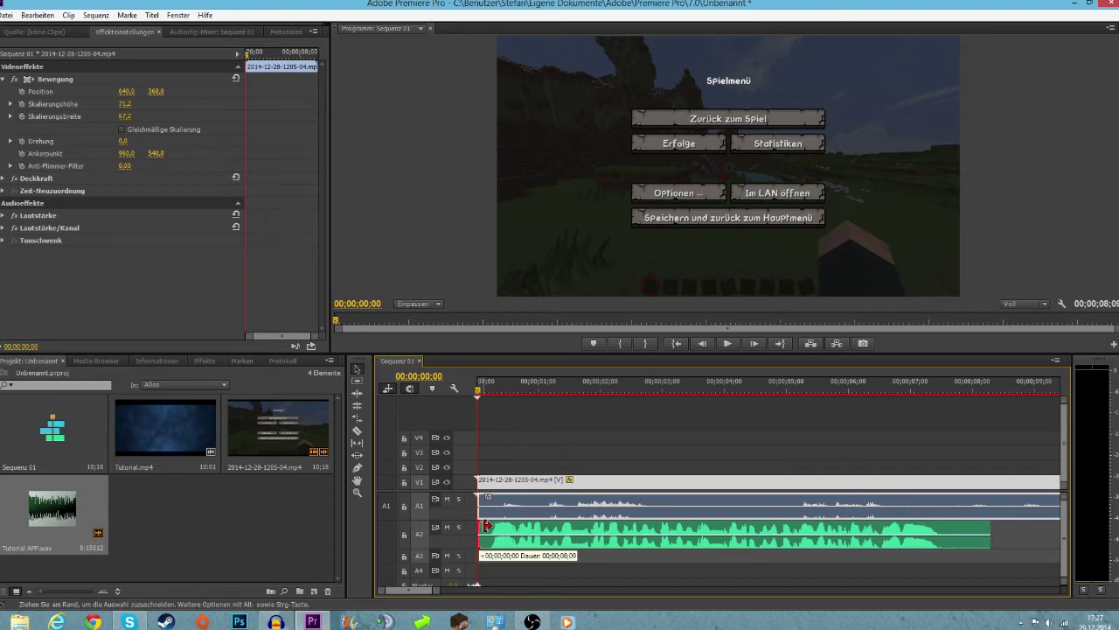
pyautogui.moveTo(489, 525); pyautogui.dragTo(511, 534)
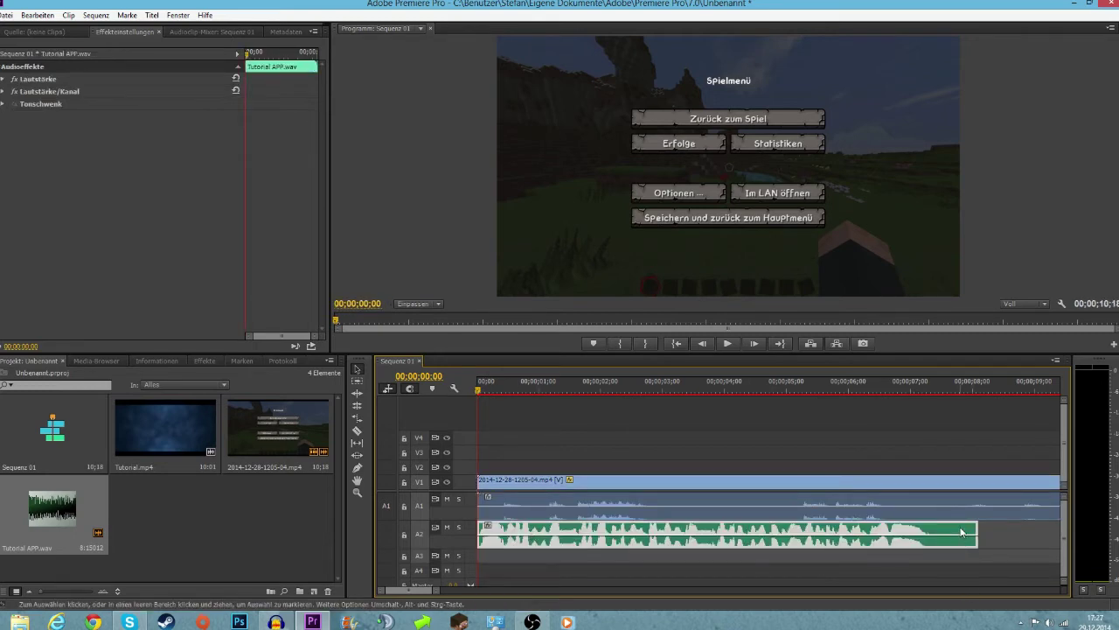
pyautogui.moveTo(437, 591); pyautogui.dragTo(452, 592)
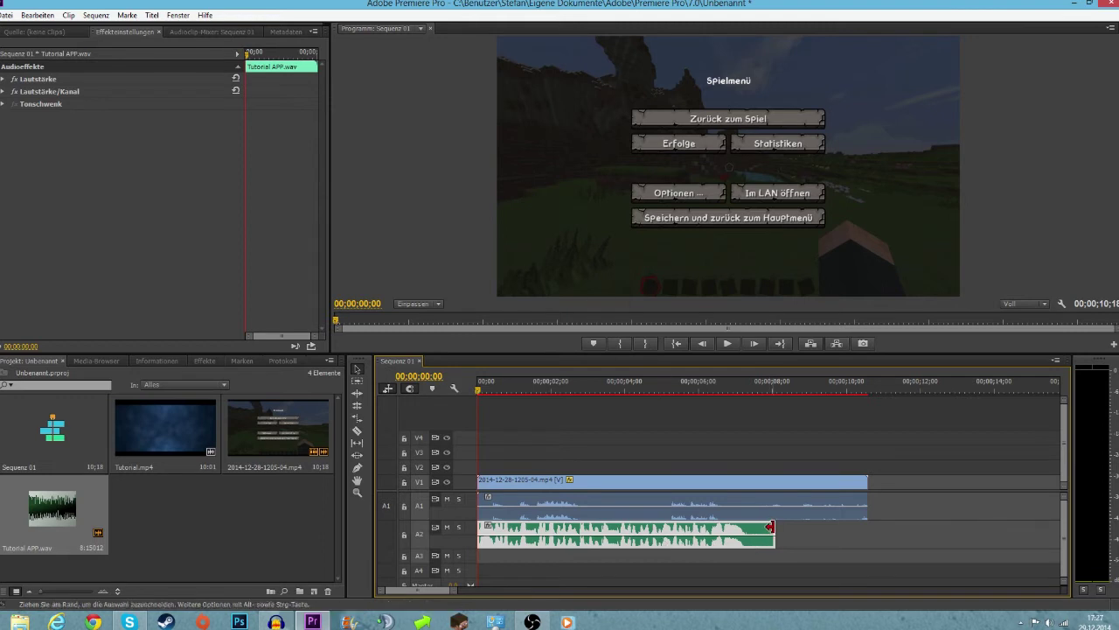
pyautogui.moveTo(772, 526); pyautogui.dragTo(748, 524)
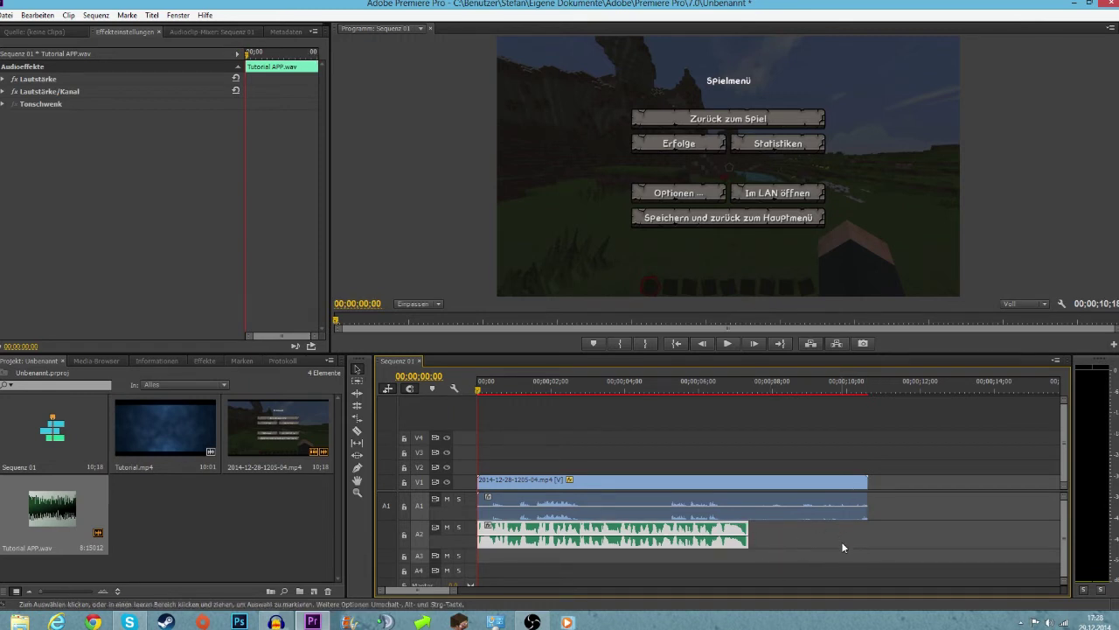
# Trim the V1/A1 gameplay clip's end to 00;00;07;11, flush with the voiceover's end.
pyautogui.moveTo(867, 481); pyautogui.dragTo(748, 482)
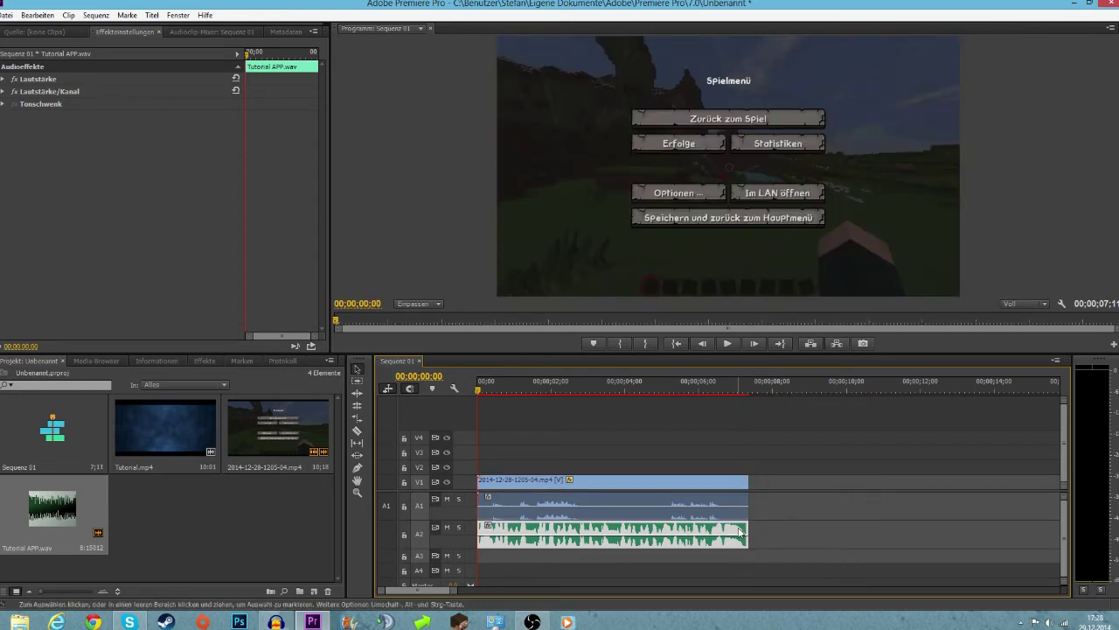
pyautogui.moveTo(735, 536)
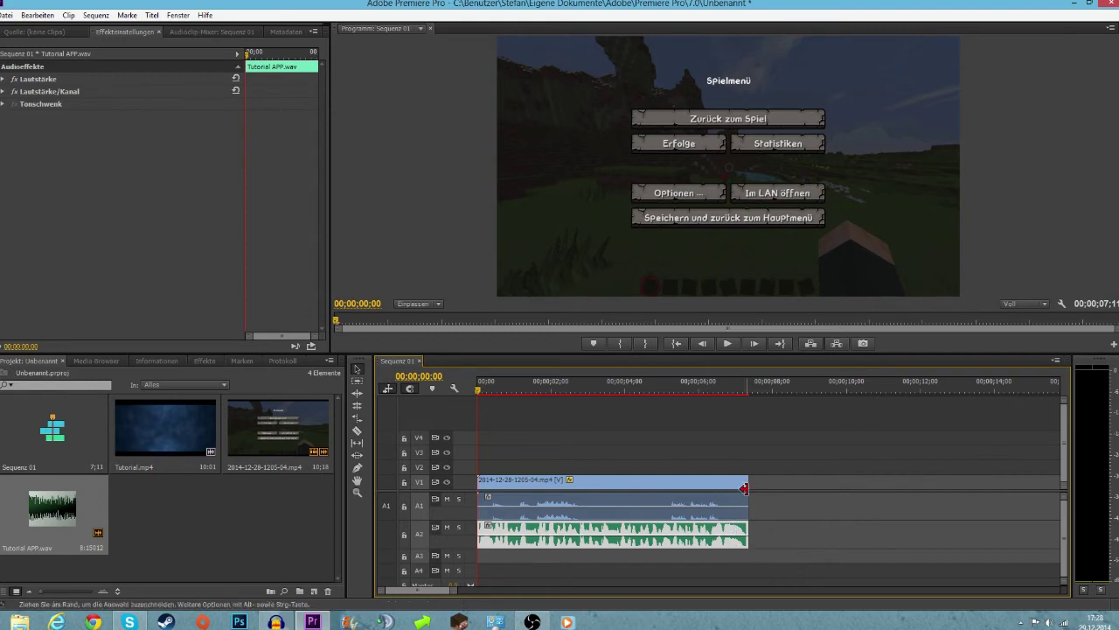
pyautogui.moveTo(748, 481)
pyautogui.mouseDown()
pyautogui.moveTo(770, 481)
pyautogui.moveTo(760, 481)
pyautogui.mouseUp()
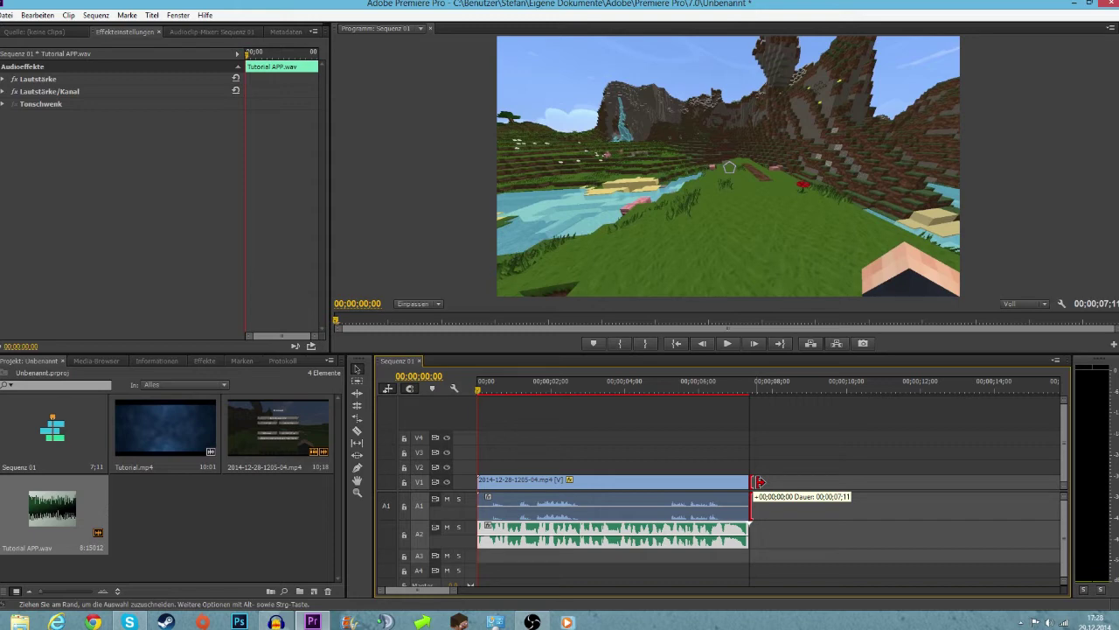
pyautogui.moveTo(759, 481); pyautogui.dragTo(756, 557)
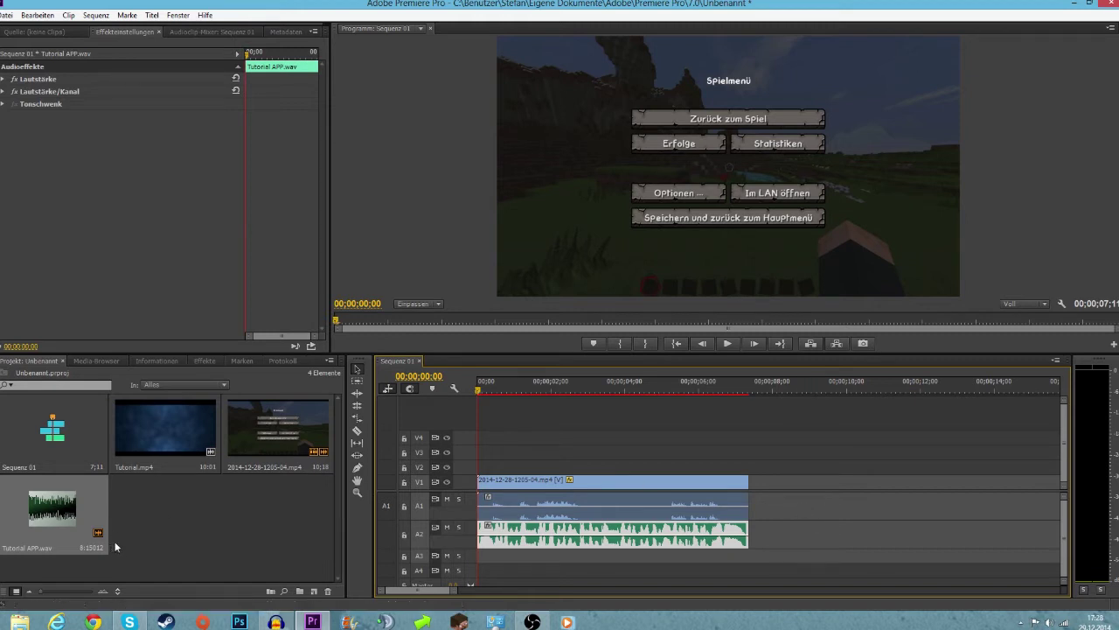
# Drag the Bässe effect from Favoriten onto Tutorial APP.wav and set its boost to 6 dB.
pyautogui.click(203, 363)
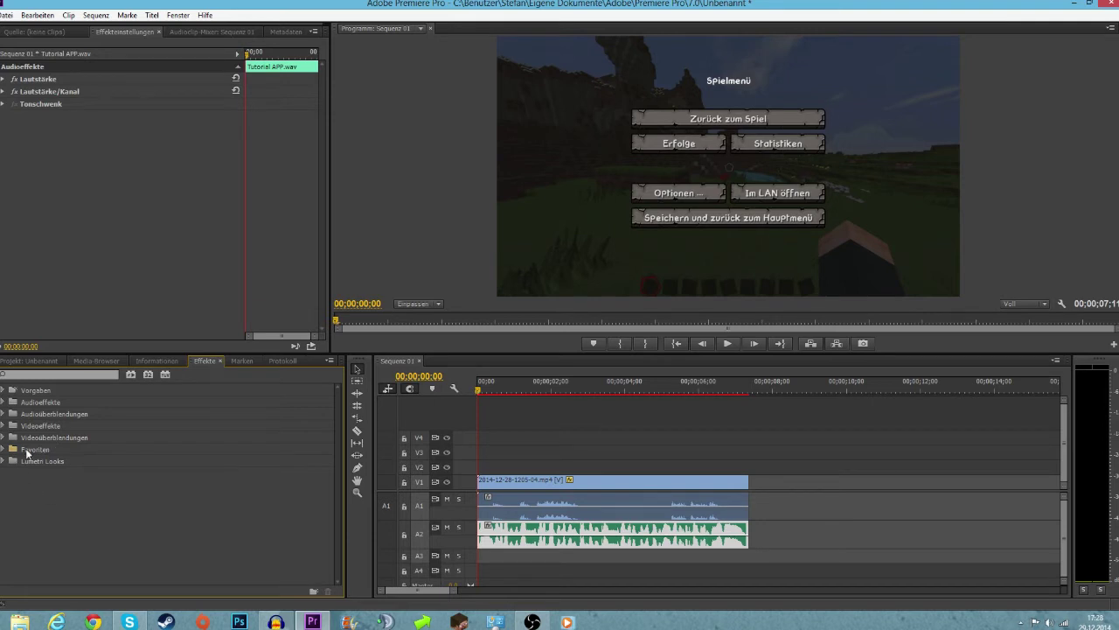
pyautogui.rightClick(30, 512)
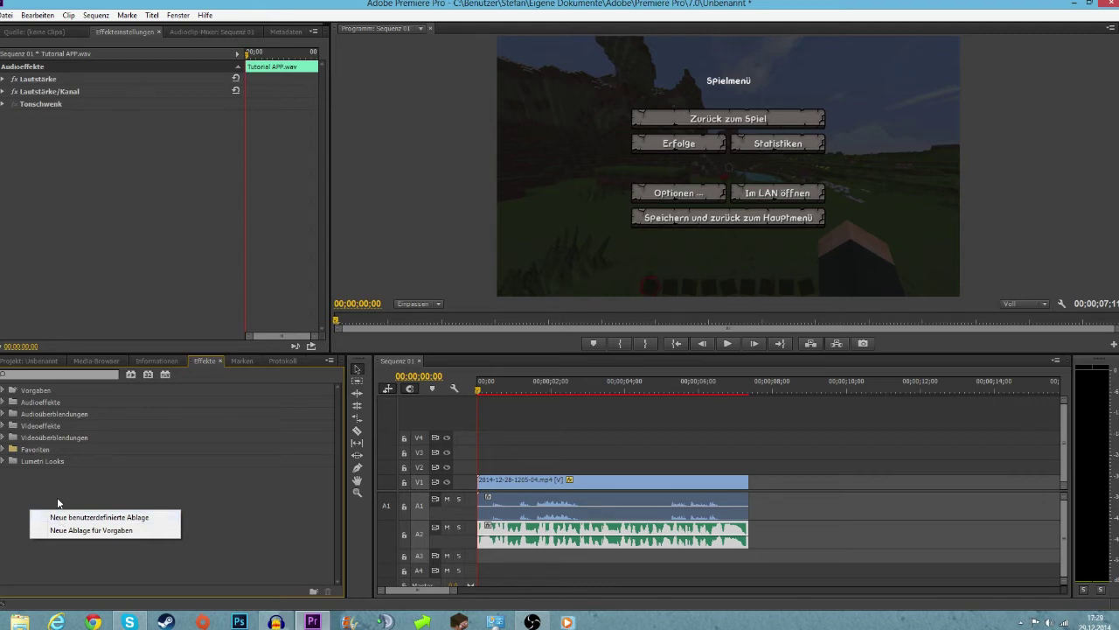
pyautogui.click(58, 502)
pyautogui.click(4, 449)
pyautogui.moveTo(43, 494); pyautogui.dragTo(511, 530)
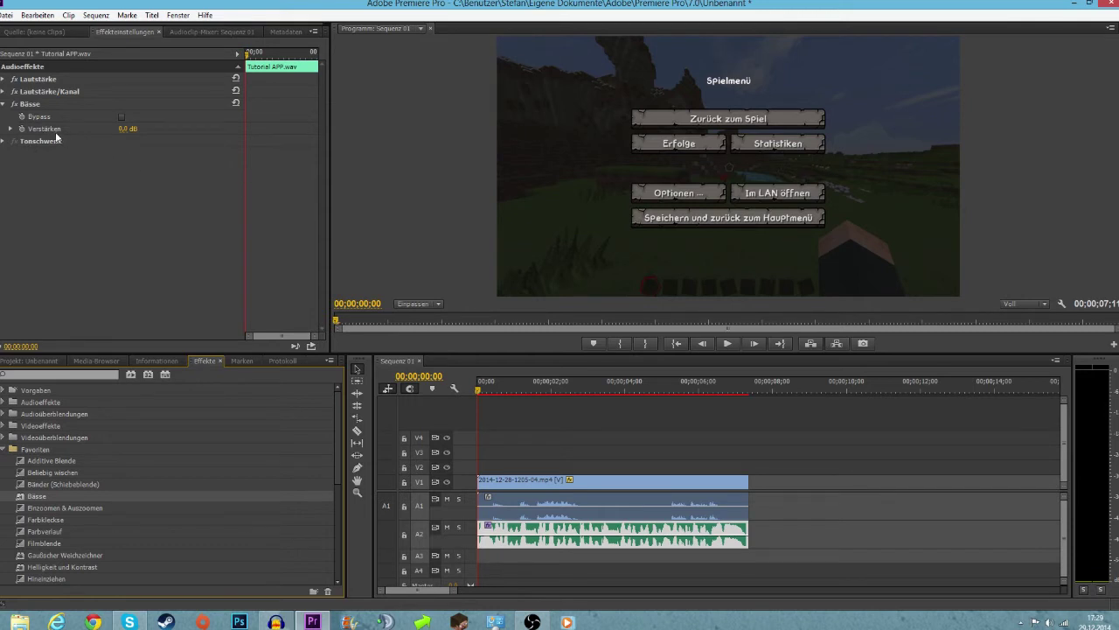
pyautogui.click(122, 130)
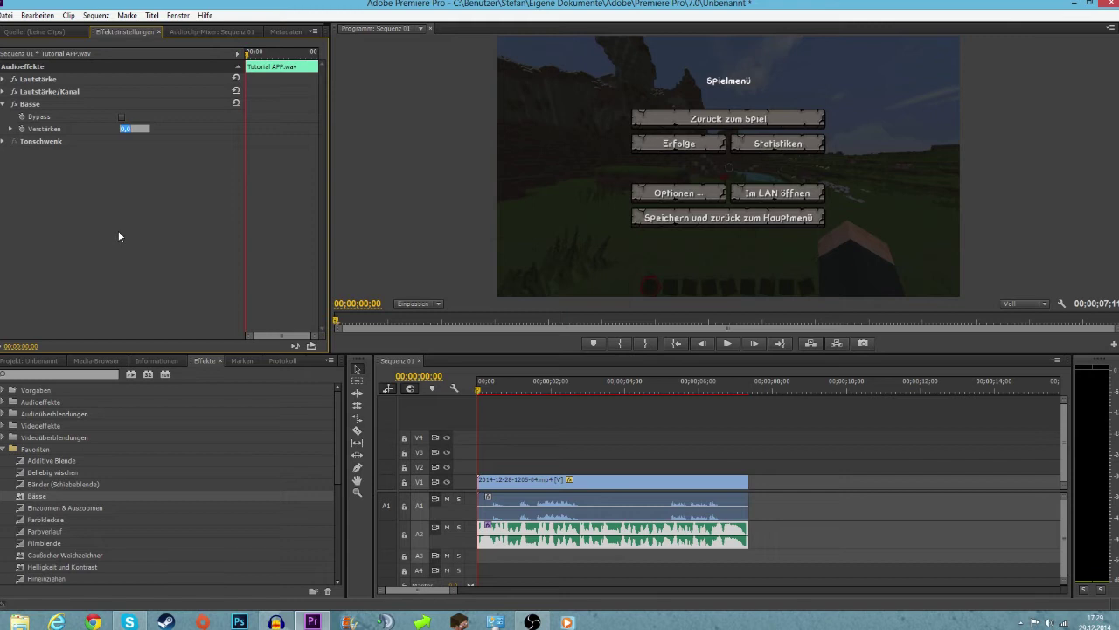
pyautogui.write('6')
pyautogui.press('Return')
# Lower the Audio 1 game sound to -10.2 dB in the Audio Clip Mixer and play back.
pyautogui.click(195, 32)
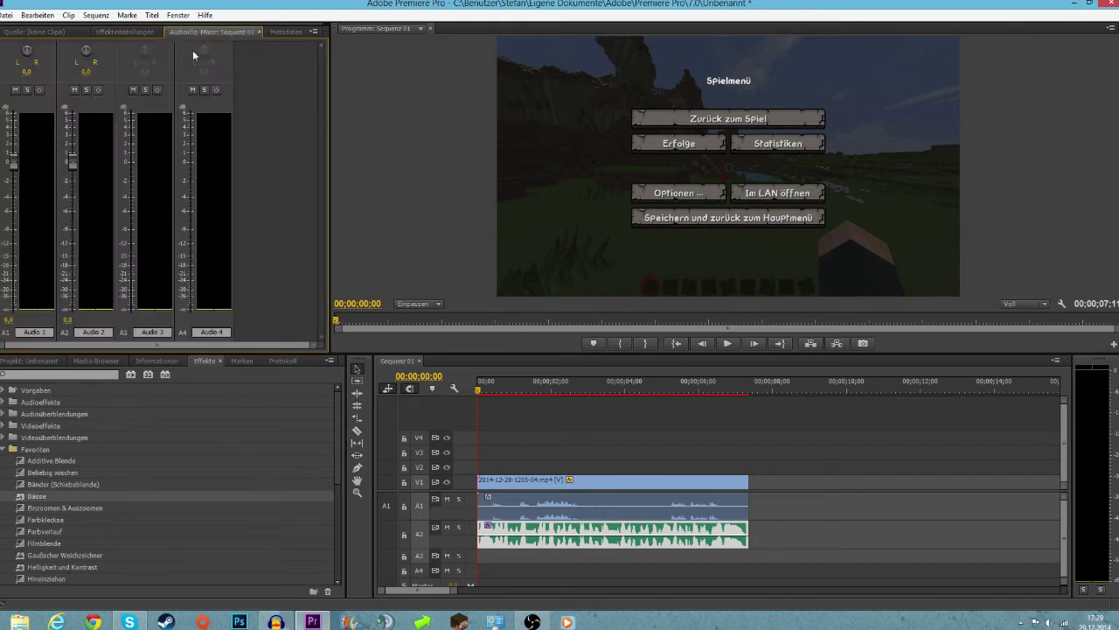
pyautogui.moveTo(13, 163); pyautogui.dragTo(13, 232)
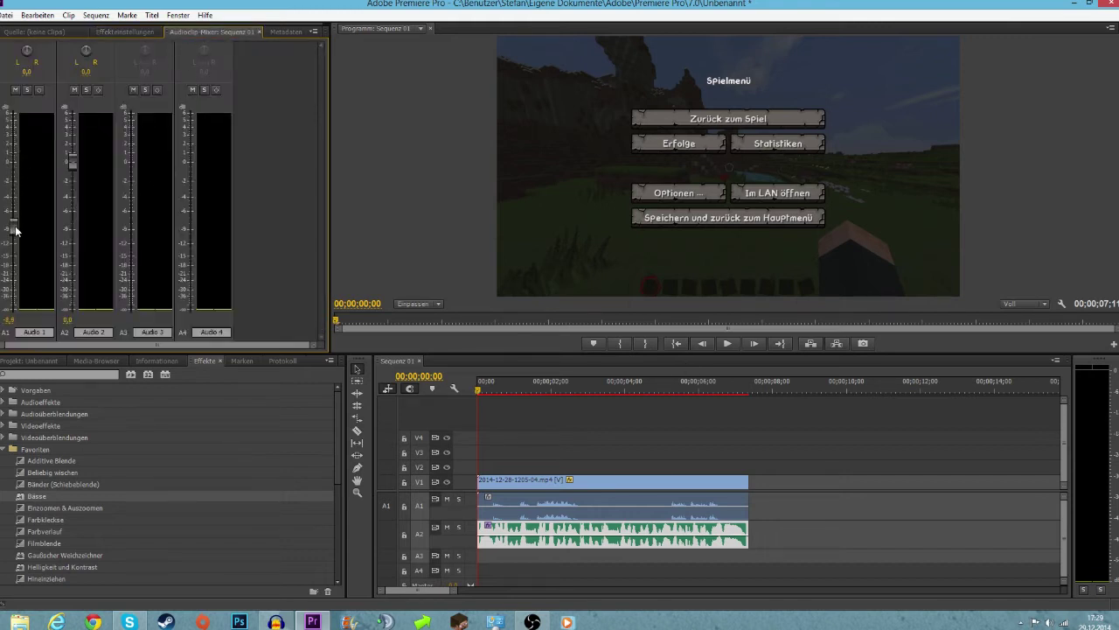
pyautogui.click(729, 344)
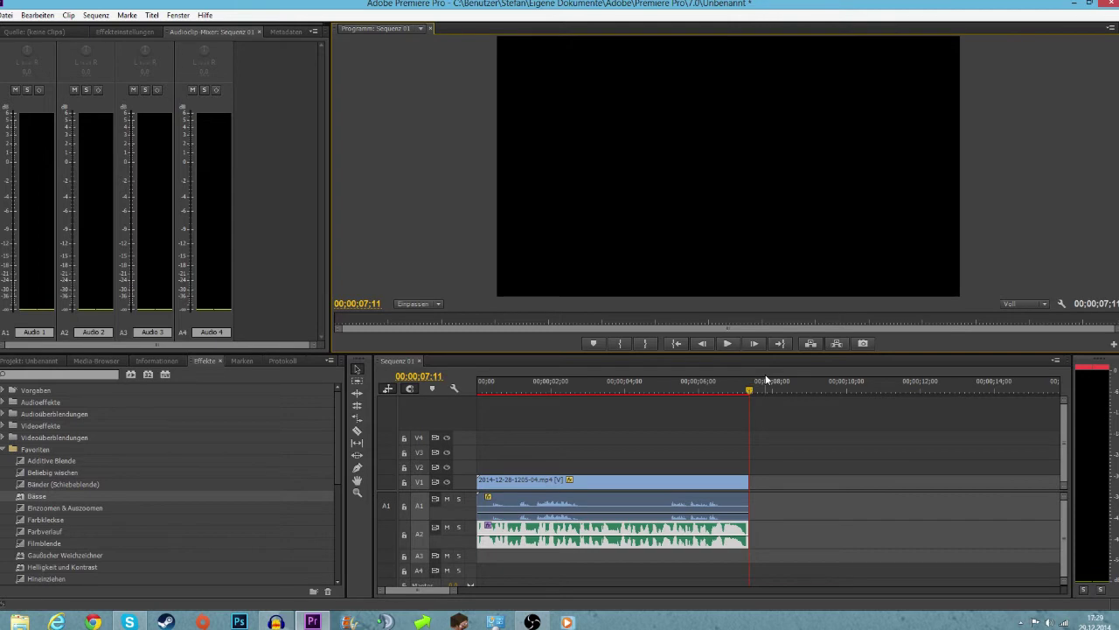
pyautogui.moveTo(753, 390); pyautogui.dragTo(743, 390)
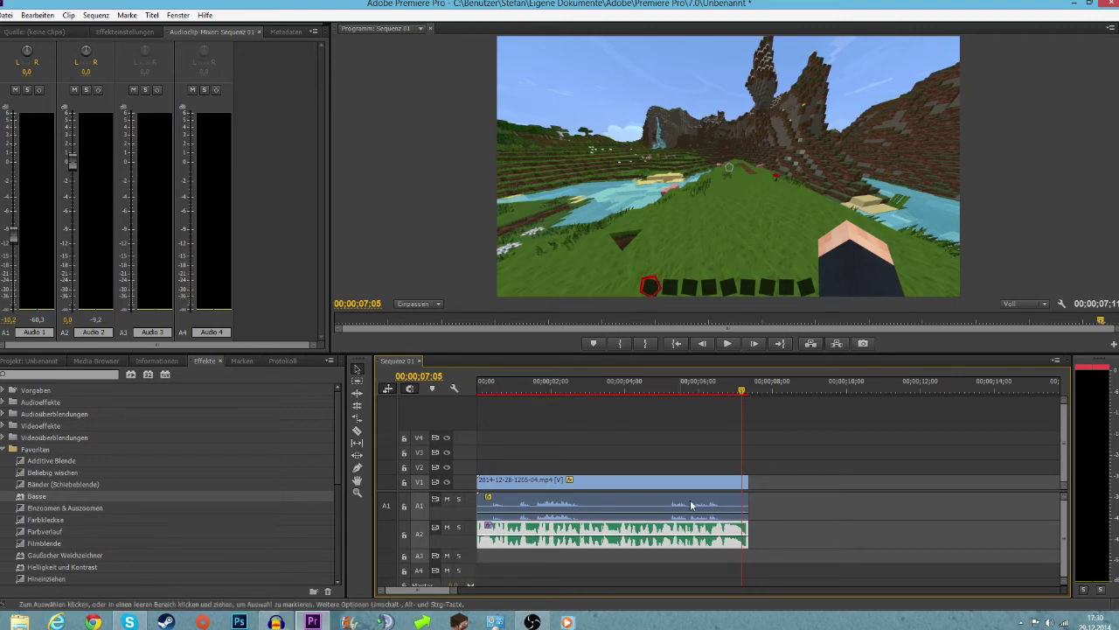
# Raise the Audio 2 voiceover to about 2.4 dB, replaying the sequence from the start.
pyautogui.moveTo(72, 167)
pyautogui.mouseDown()
pyautogui.moveTo(76, 148)
pyautogui.moveTo(78, 169)
pyautogui.mouseUp()
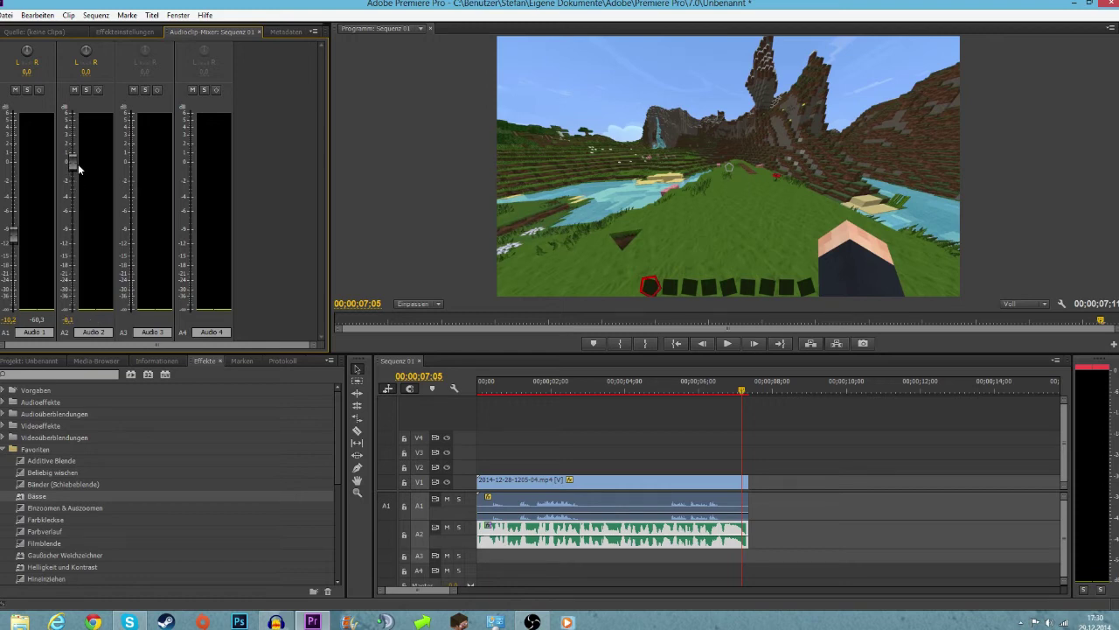
pyautogui.moveTo(78, 168); pyautogui.dragTo(73, 150)
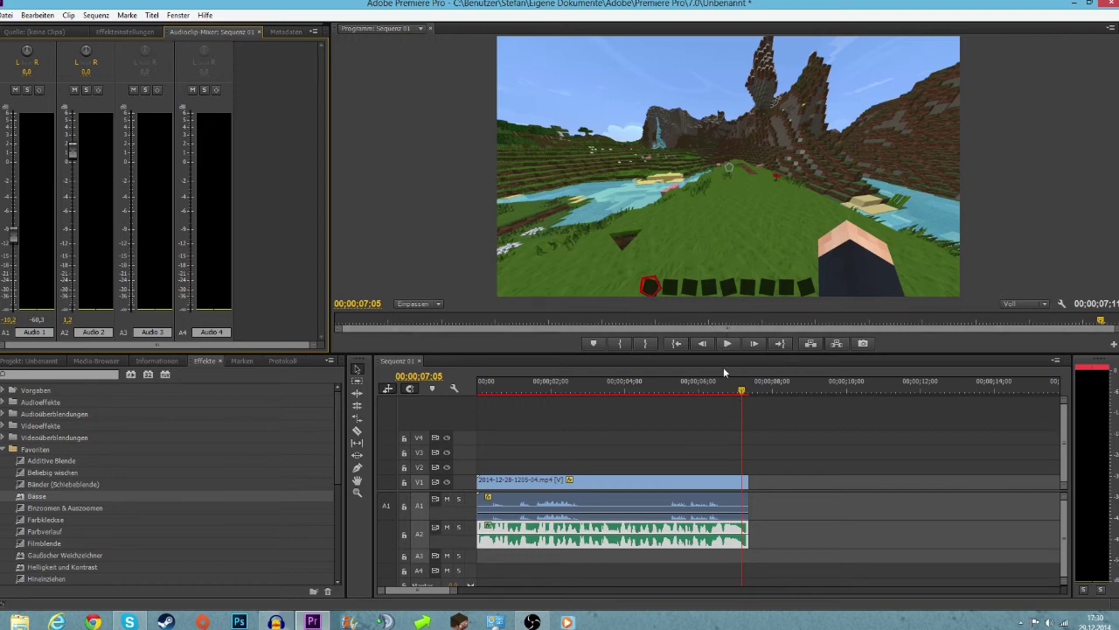
pyautogui.click(677, 343)
pyautogui.click(727, 344)
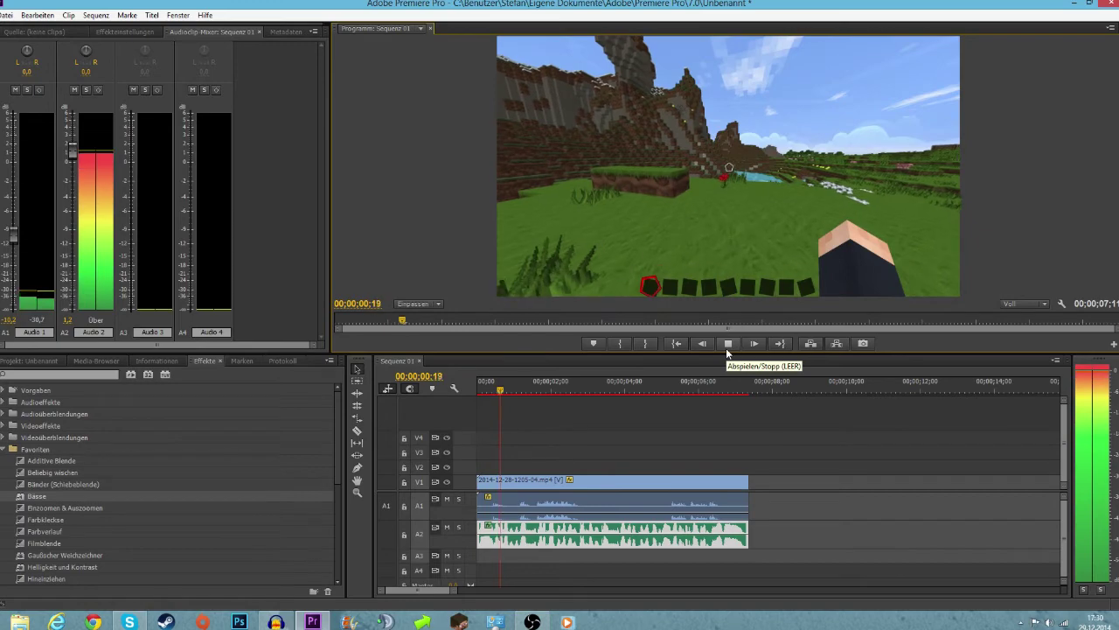
pyautogui.moveTo(77, 156); pyautogui.dragTo(69, 136)
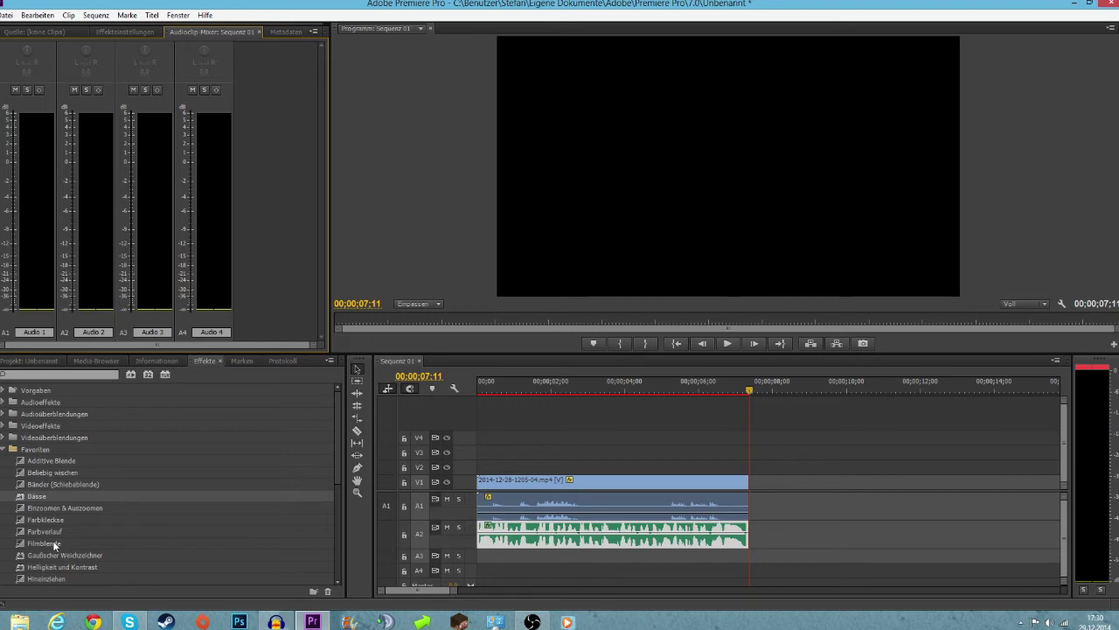
# Add a Filmblende fade to the V1 video's end and a Konstante Leistung fade to the A2 audio's end.
pyautogui.moveTo(53, 543); pyautogui.dragTo(743, 482)
pyautogui.scroll(-1, 76, 543)
pyautogui.click(79, 554)
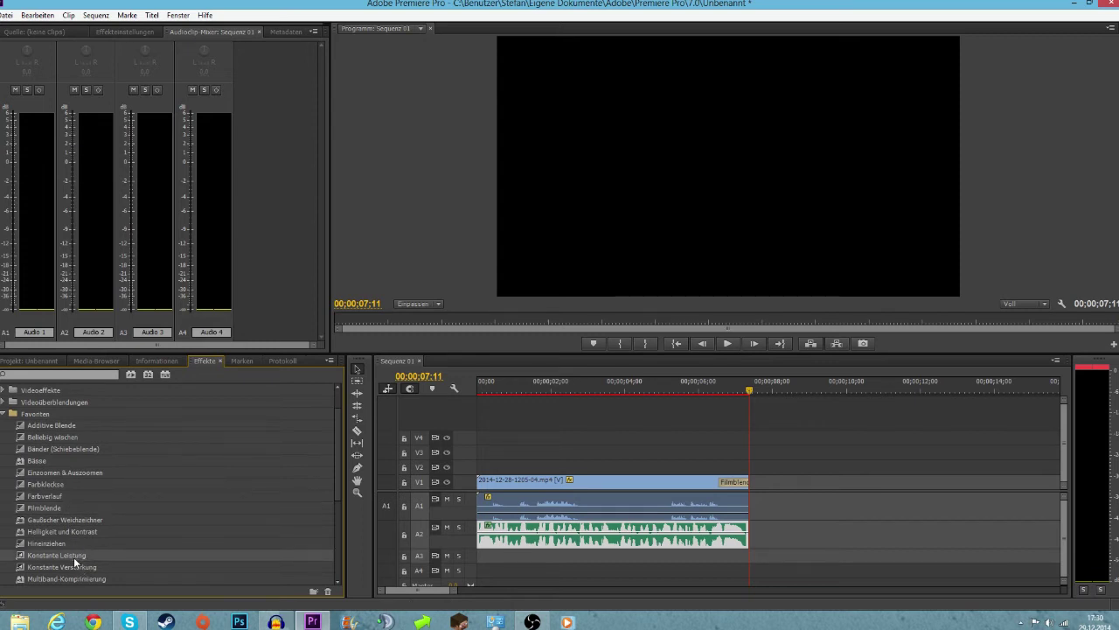
pyautogui.moveTo(73, 555)
pyautogui.mouseDown()
pyautogui.moveTo(711, 557)
pyautogui.moveTo(745, 535)
pyautogui.mouseUp()
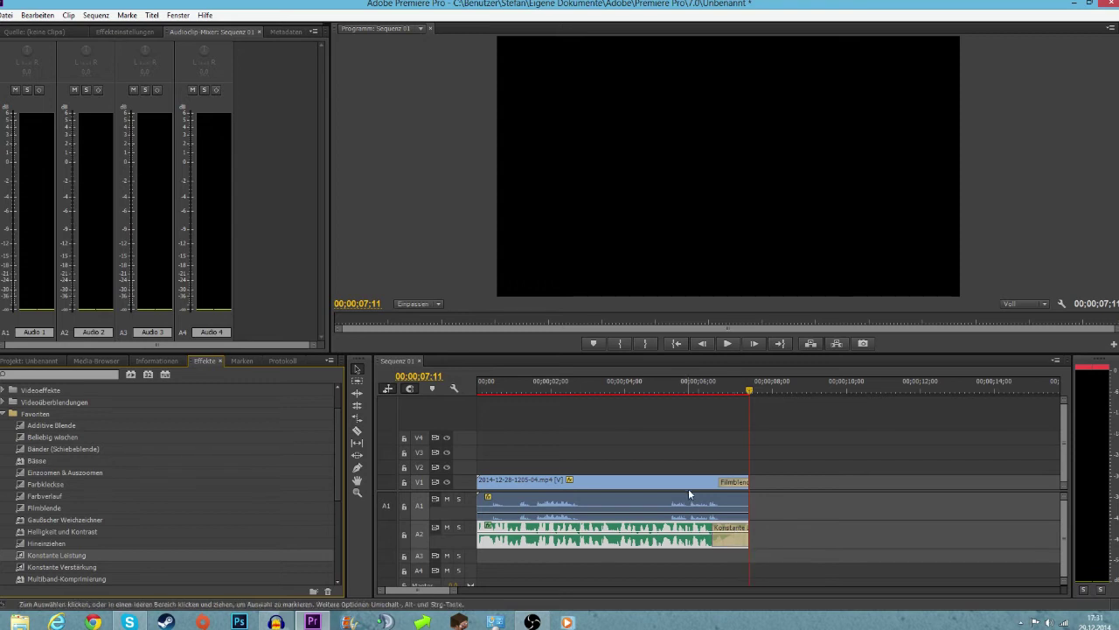
pyautogui.click(677, 345)
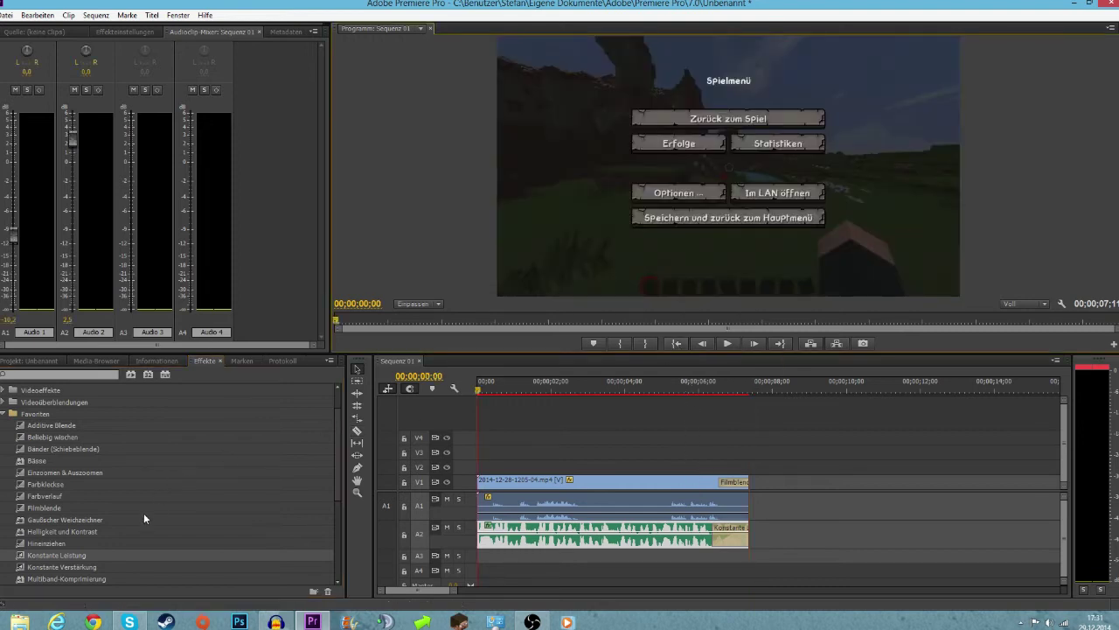
# Add an Übergang zu Weiß transition at the start of the V1 gameplay clip.
pyautogui.scroll(-1, 136, 511)
pyautogui.scroll(-1, 133, 511)
pyautogui.scroll(-1, 133, 512)
pyautogui.scroll(-1, 133, 512)
pyautogui.scroll(-1, 132, 511)
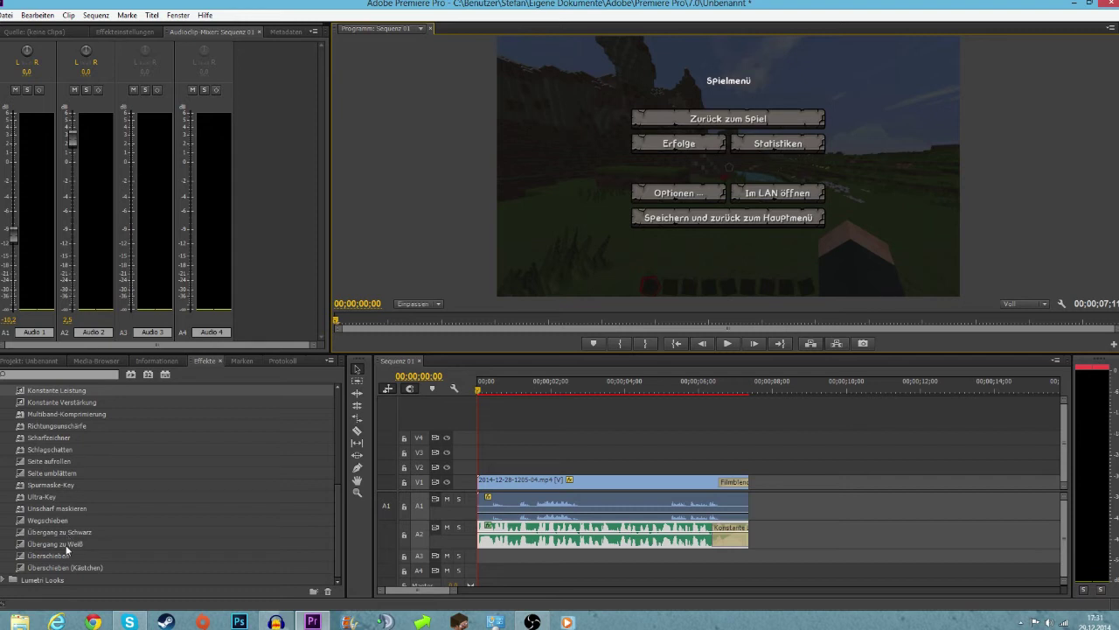
pyautogui.moveTo(66, 546); pyautogui.dragTo(487, 483)
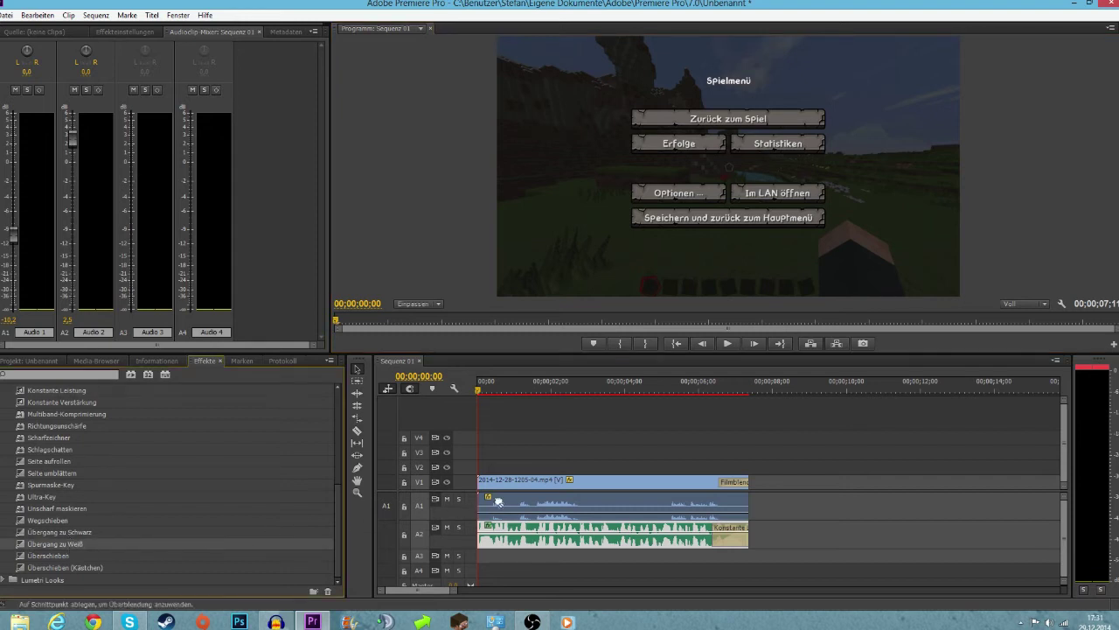
pyautogui.moveTo(487, 483); pyautogui.dragTo(487, 482)
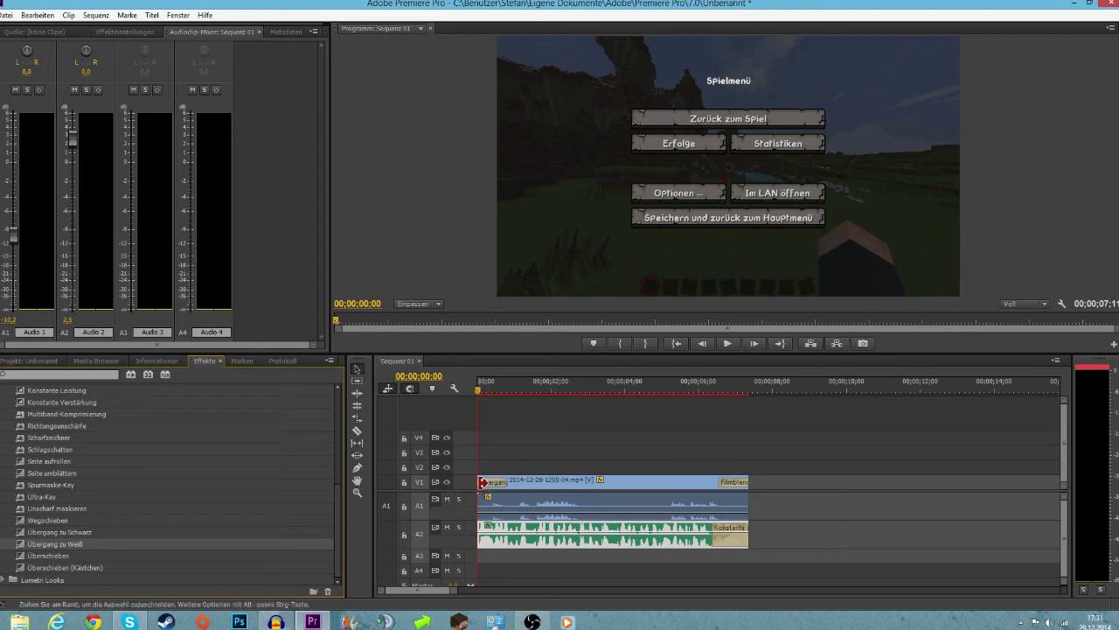
# Play back the result, select the A2 clip, and open Exporteinstellungen with Ctrl+M.
pyautogui.click(729, 345)
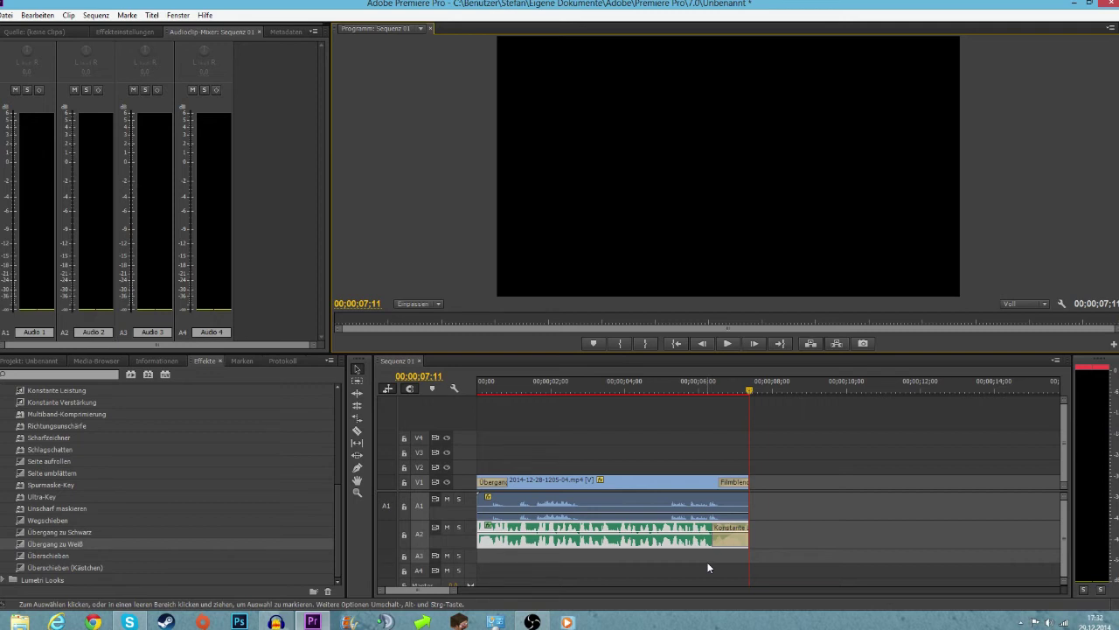
pyautogui.click(707, 564)
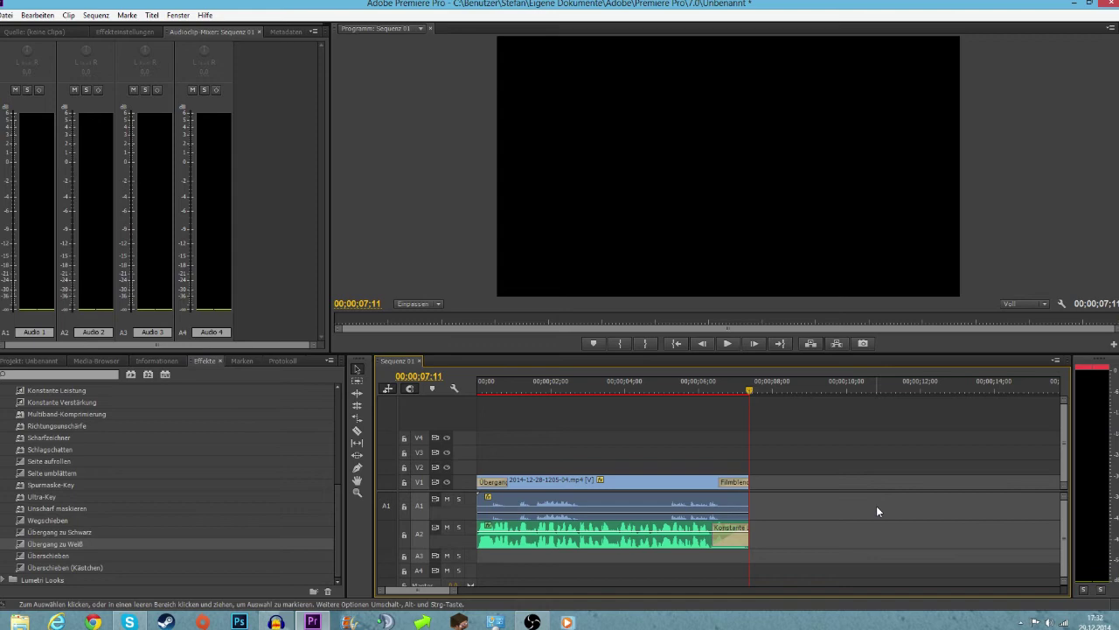
pyautogui.hotkey('ctrl', 'm')
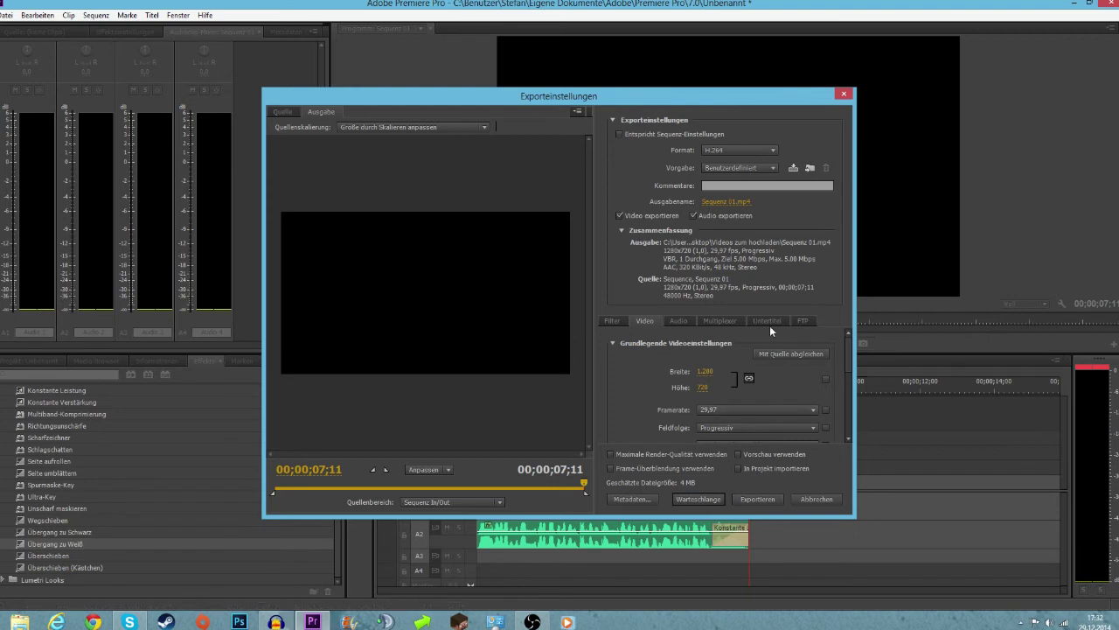
# Keep H.264 as the export format for Sequenz 01 in Exporteinstellungen.
pyautogui.click(757, 153)
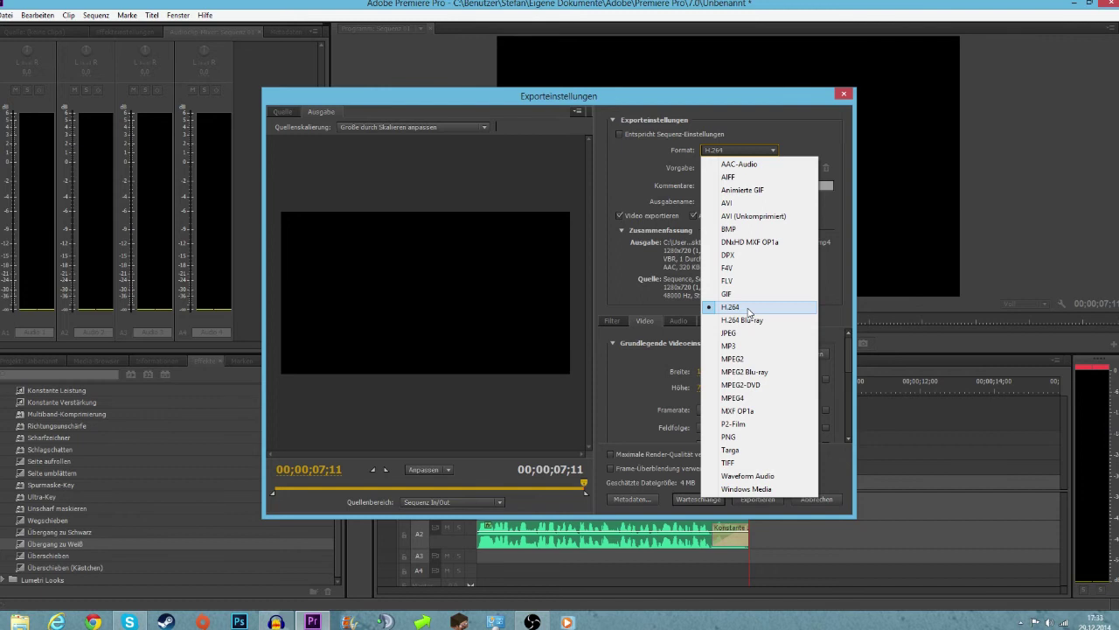
pyautogui.click(797, 99)
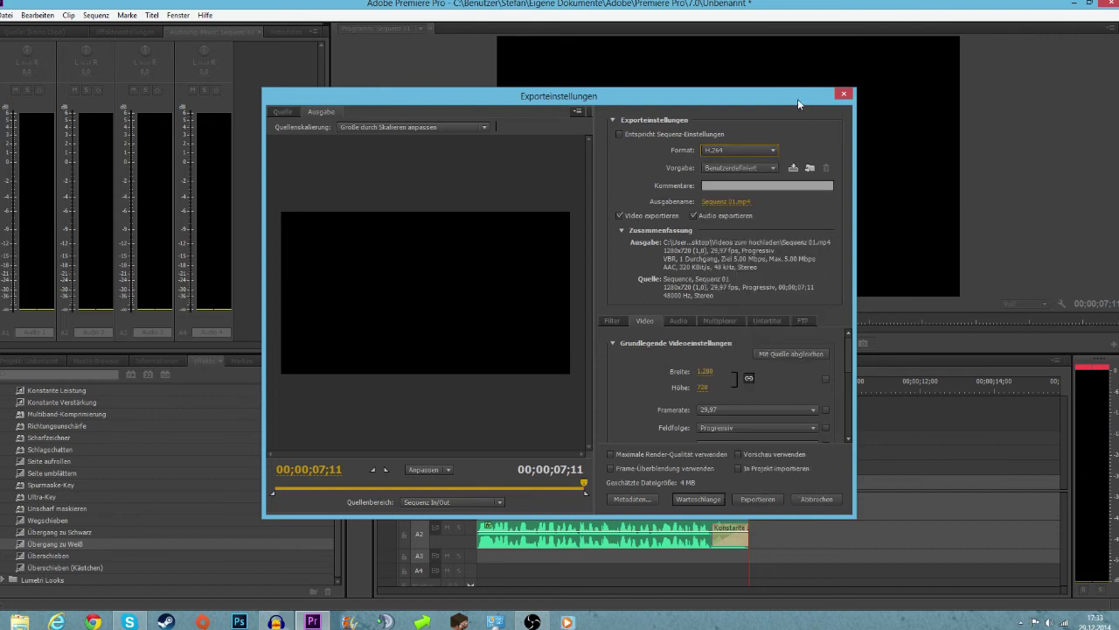
pyautogui.click(773, 168)
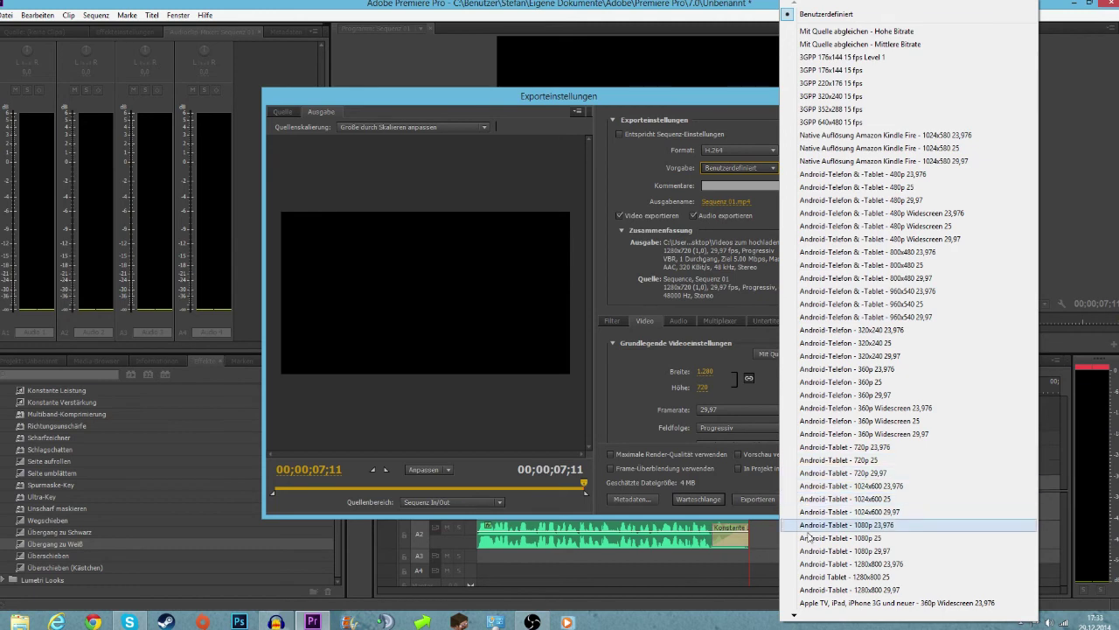
# Choose the YouTube HD 720p preset from the Vorgabe preset list.
pyautogui.moveTo(794, 618)
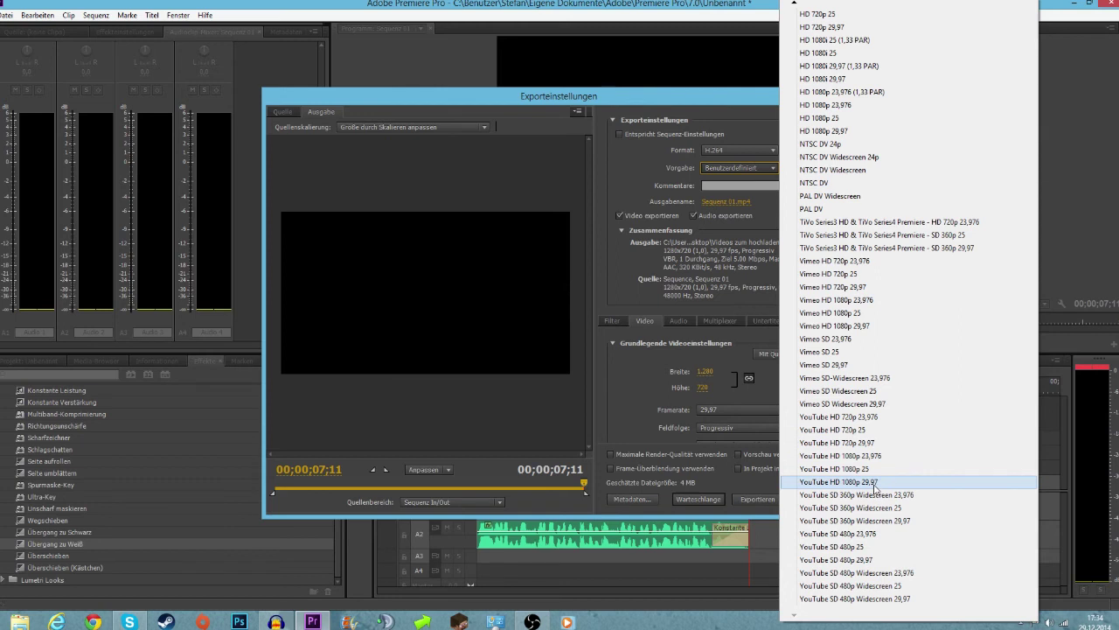
pyautogui.click(878, 444)
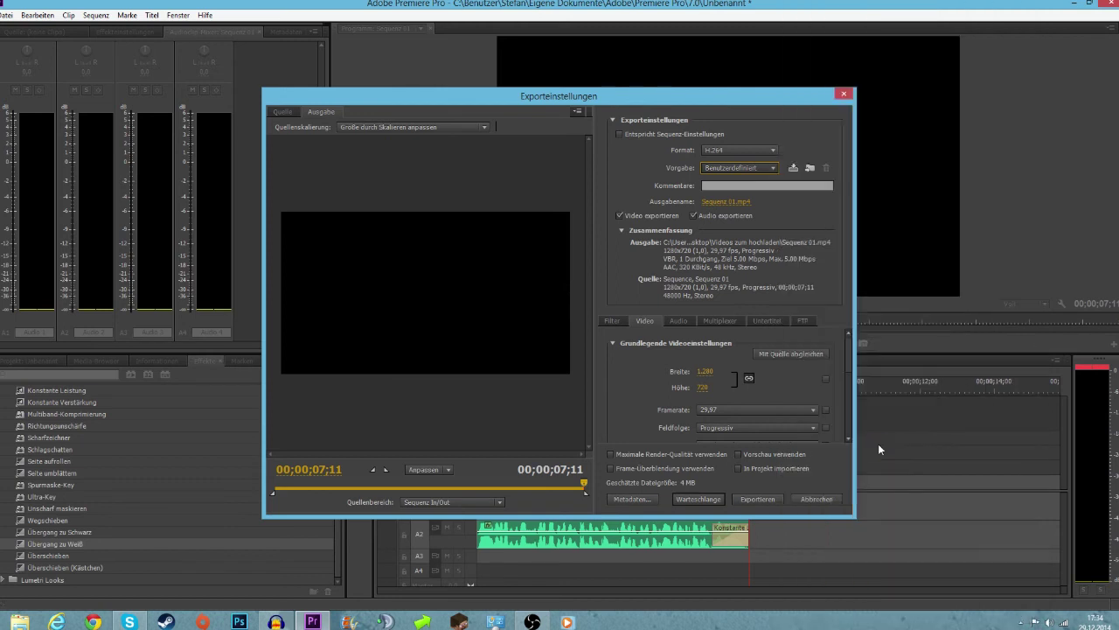
# Set Zielbitrate to 9 Mbps under Bitrateneinstellungen so Maximale Bitrate also becomes 9.
pyautogui.scroll(-3, 851, 389)
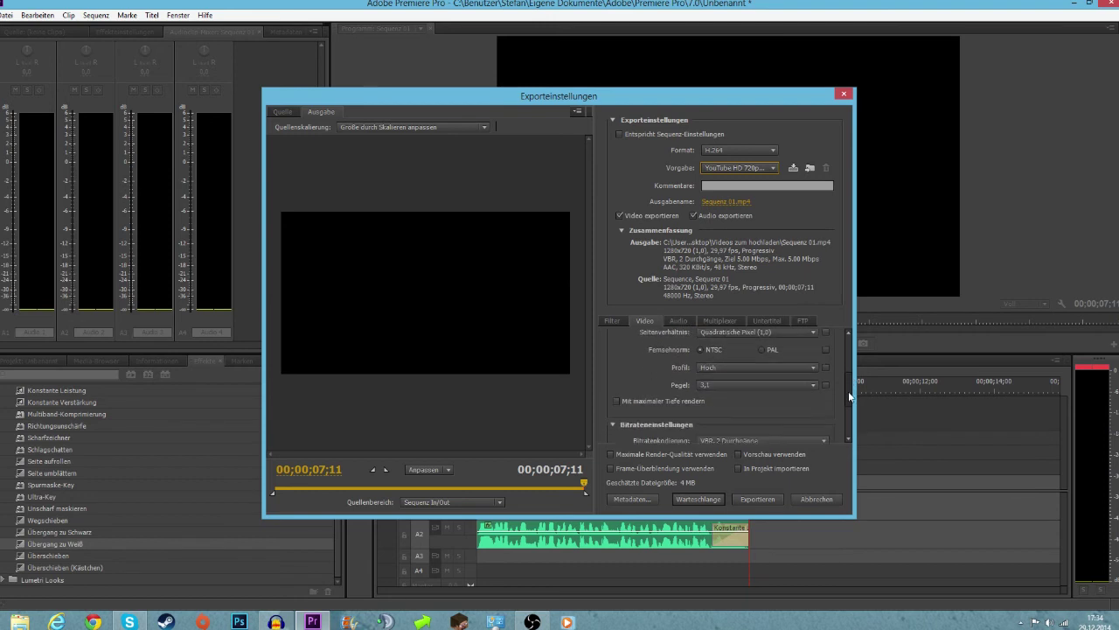
pyautogui.scroll(2, 839, 385)
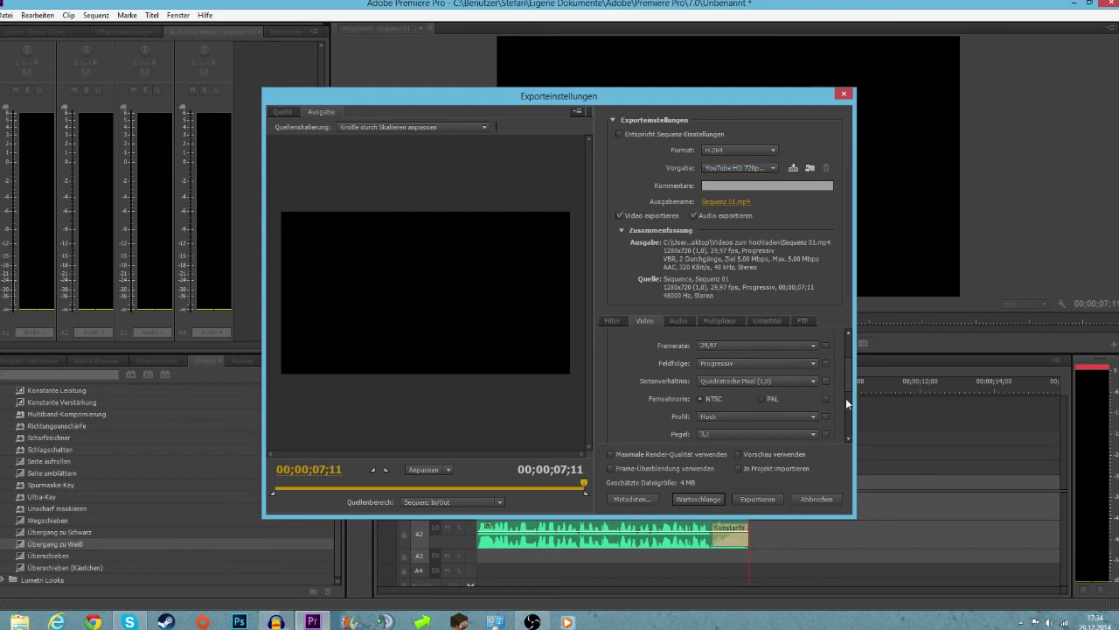
pyautogui.moveTo(845, 398); pyautogui.dragTo(849, 428)
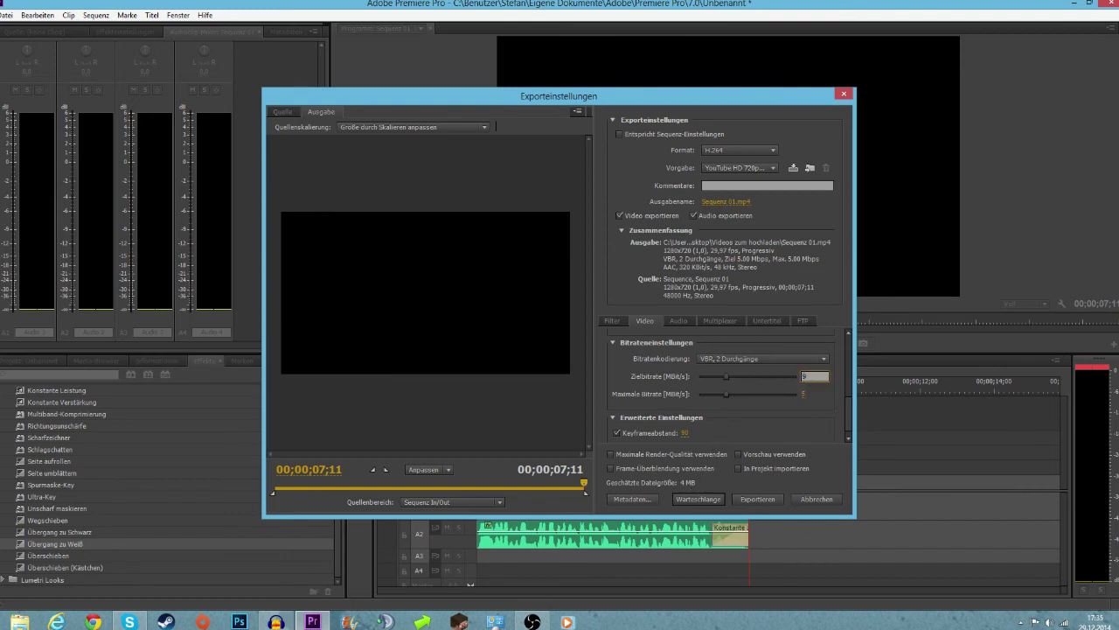
pyautogui.click(810, 431)
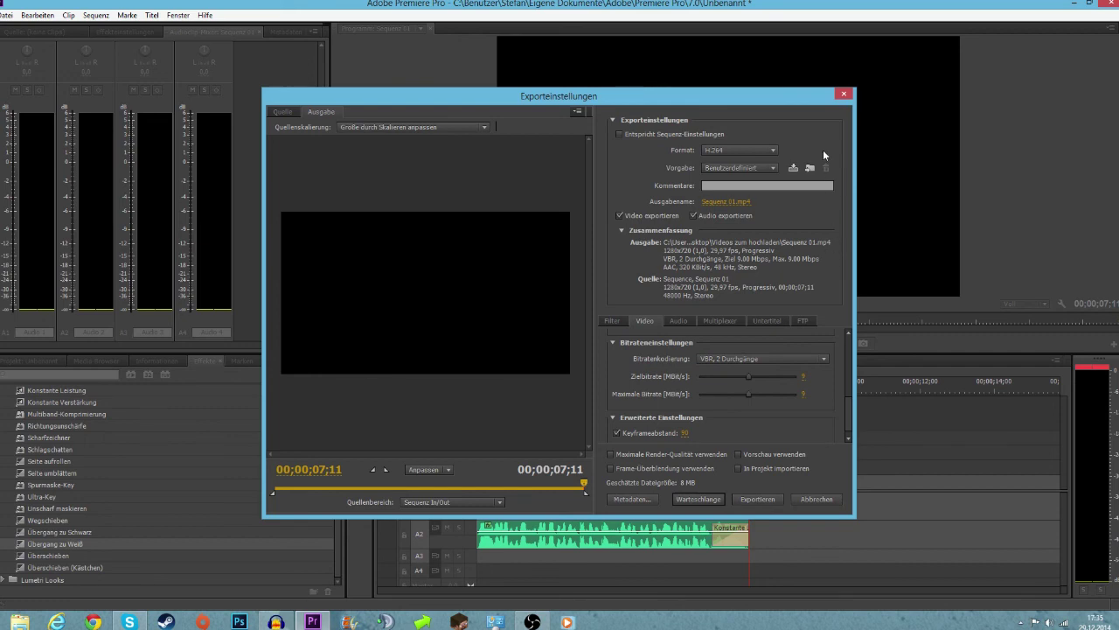
# Close the Exporteinstellungen dialog.
pyautogui.click(843, 94)
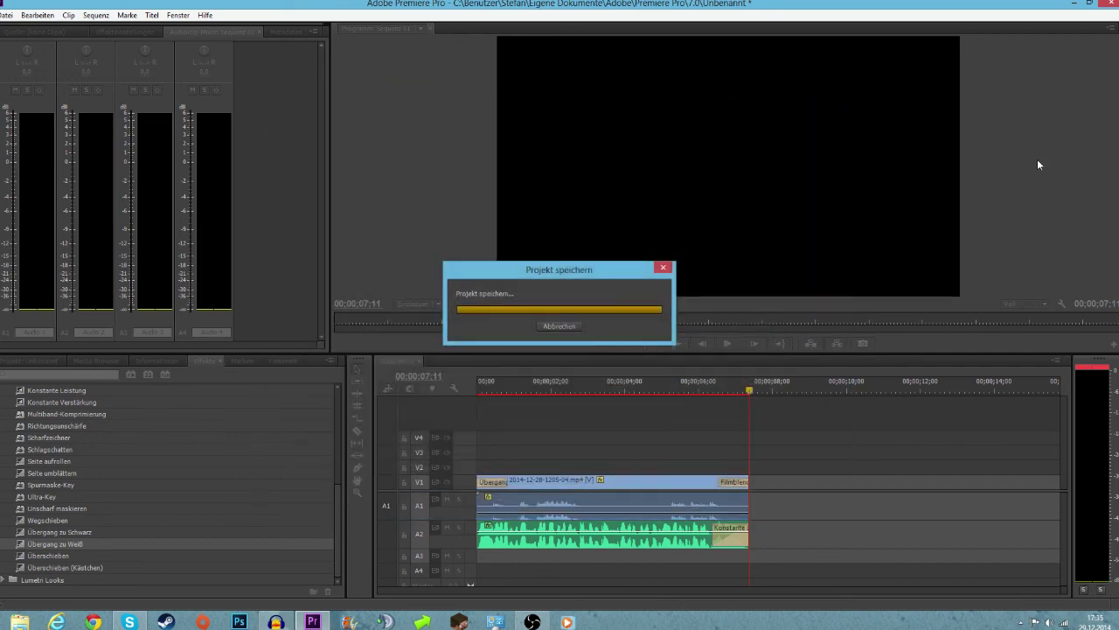